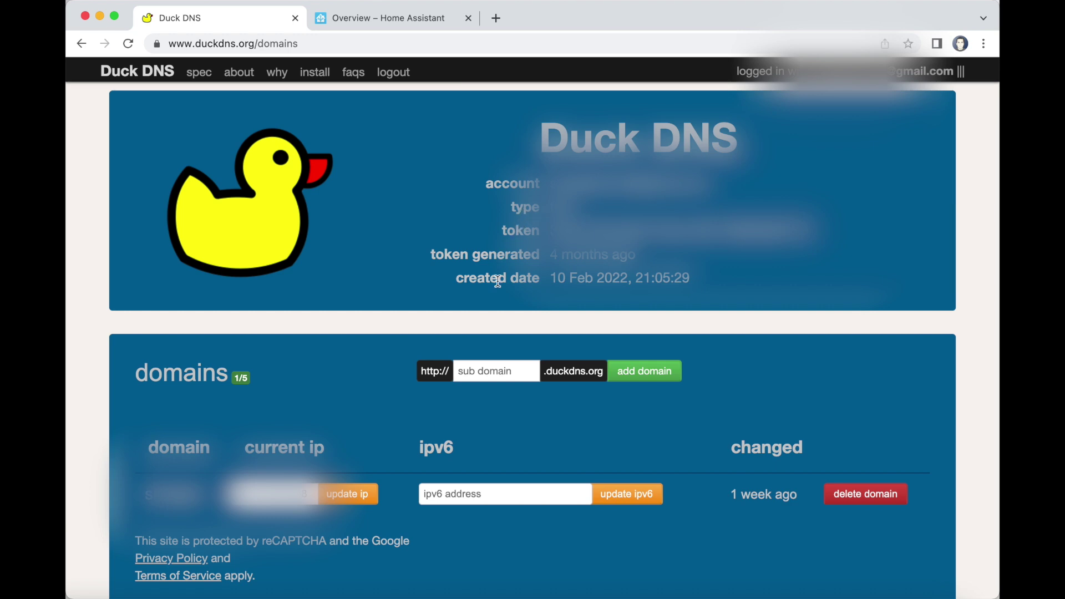
Step: Add the subdomain sttgtestbed to the Duck DNS account
{"action": "left_click", "coordinate": [482, 371]}
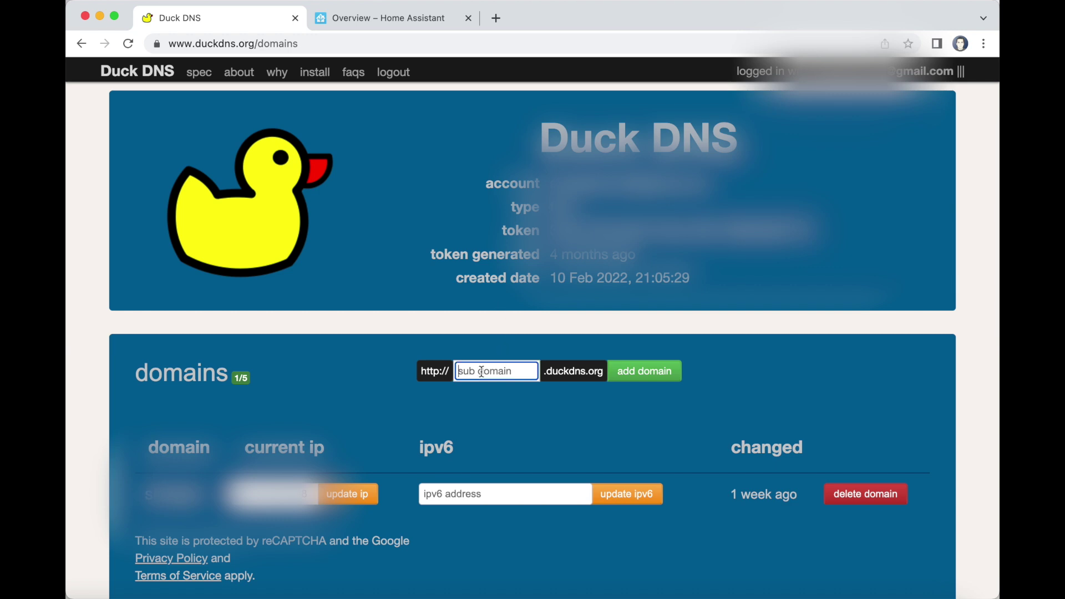
{"action": "type", "text": "sttgtestbed"}
{"action": "left_click", "coordinate": [644, 379]}
{"action": "scroll", "coordinate": [643, 381], "scroll_direction": "down", "scroll_amount": 3}
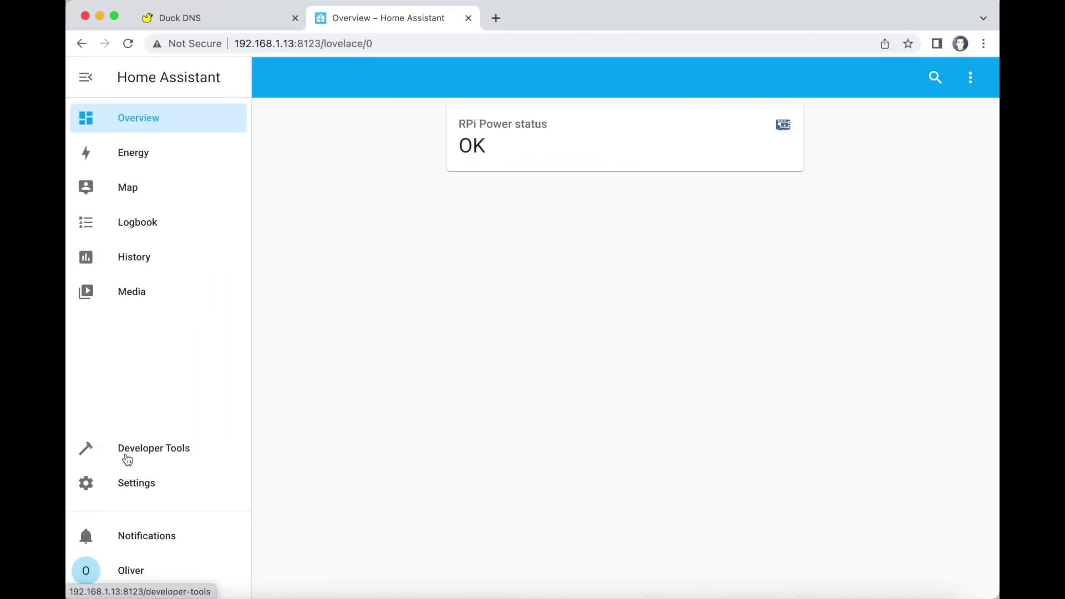
Step: Install the Duck DNS add-on from the Home Assistant Add-on Store
{"action": "left_click", "coordinate": [134, 493]}
{"action": "left_click", "coordinate": [551, 323]}
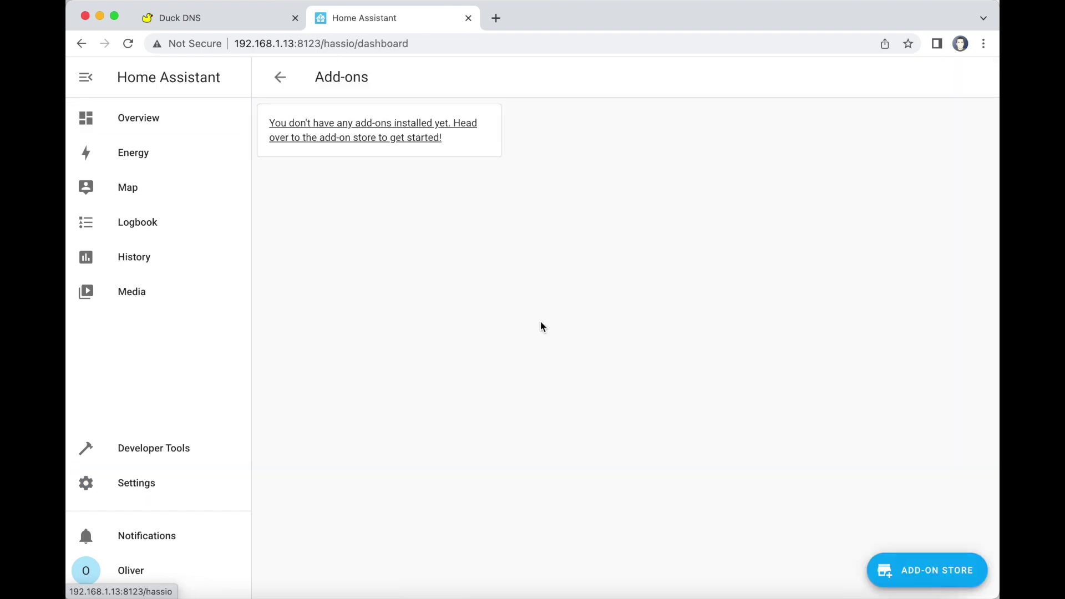
{"action": "left_click", "coordinate": [905, 571]}
{"action": "left_click", "coordinate": [323, 117]}
{"action": "type", "text": "duck"}
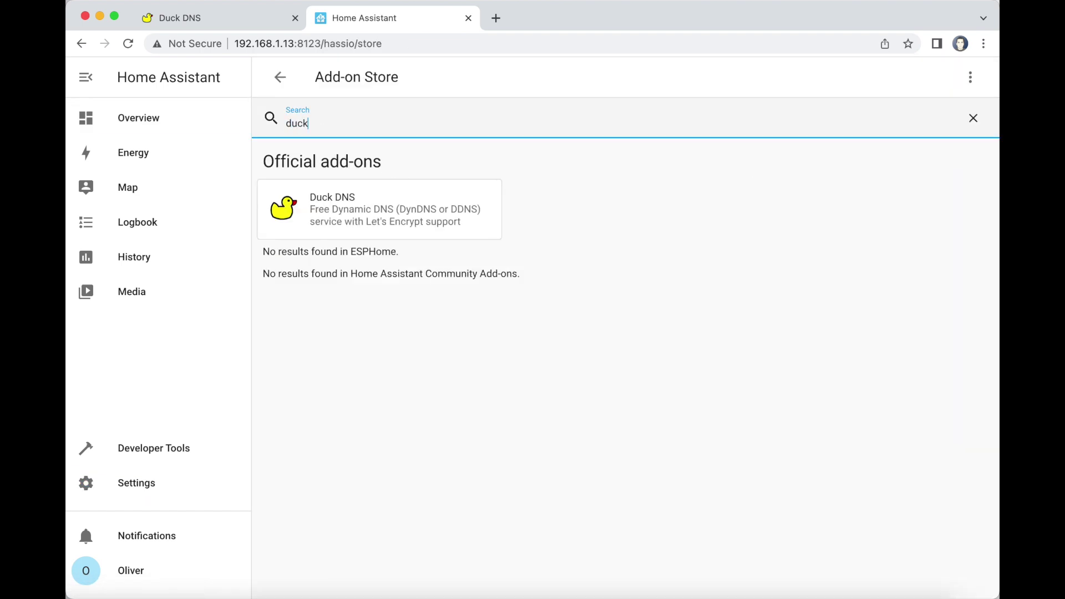
{"action": "left_click", "coordinate": [334, 208]}
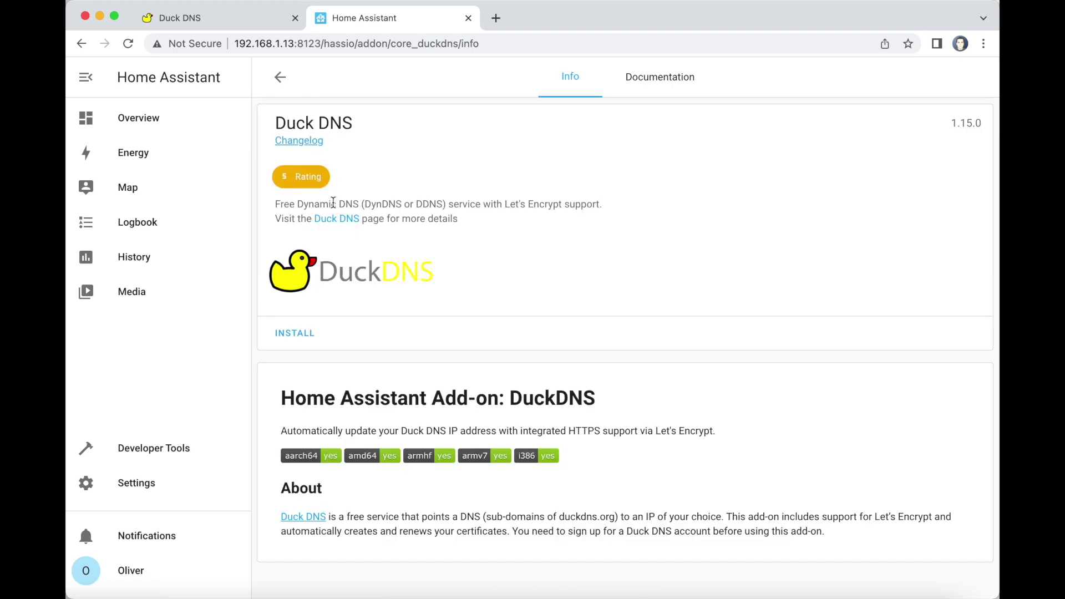
{"action": "left_click", "coordinate": [292, 336]}
Step: Configure Duck DNS with sttgtestbed.duckdns.org, the pasted token and accept_terms true, then save
{"action": "left_click", "coordinate": [683, 87]}
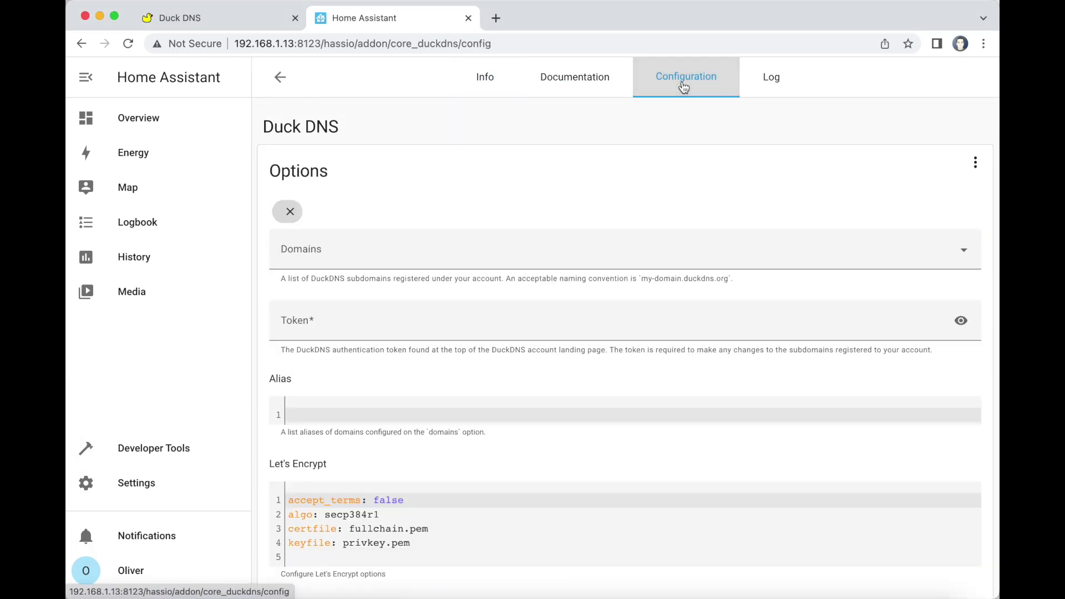
{"action": "left_click", "coordinate": [304, 255]}
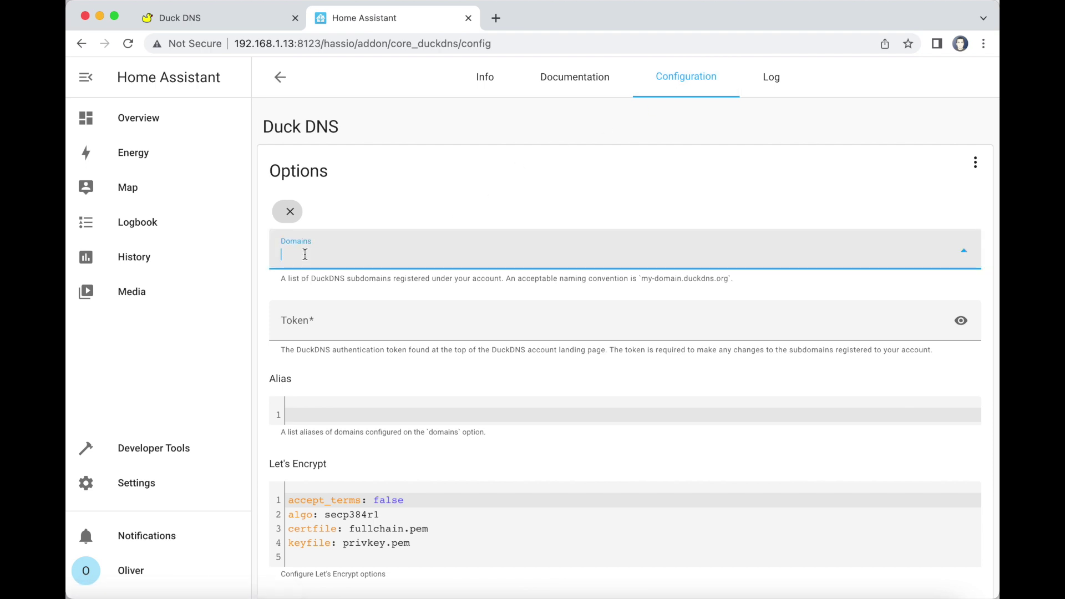
{"action": "type", "text": "sttgtestbed.duckdns.org"}
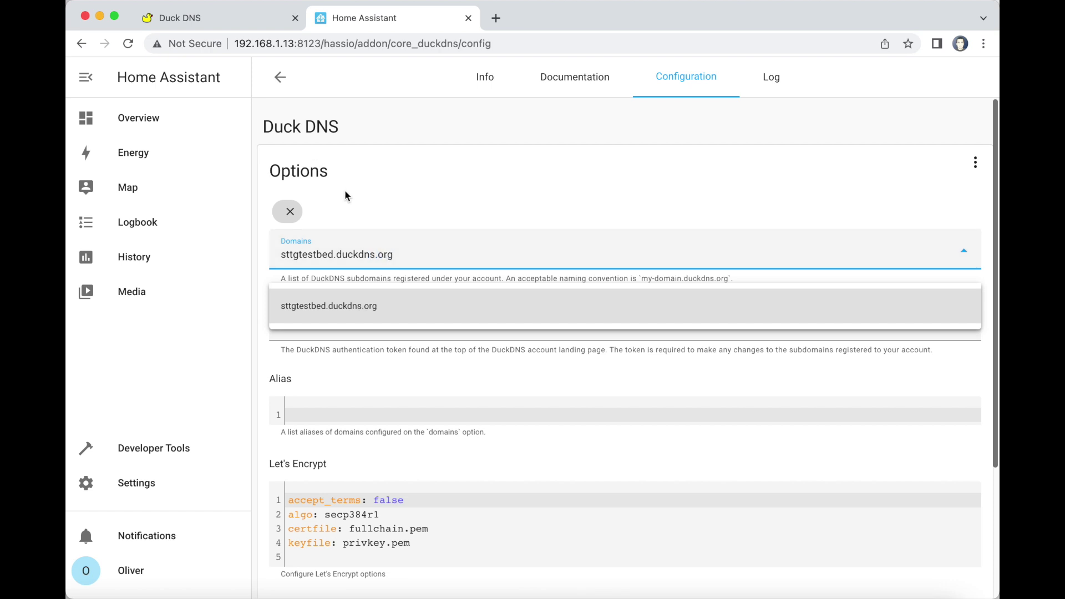
{"action": "left_click", "coordinate": [335, 305]}
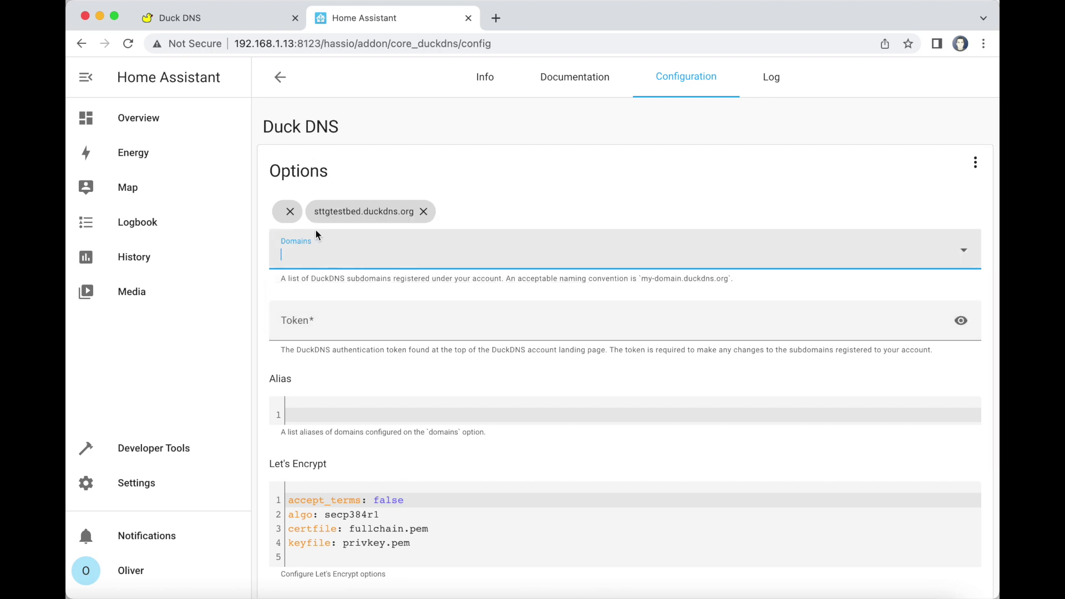
{"action": "left_click", "coordinate": [291, 213]}
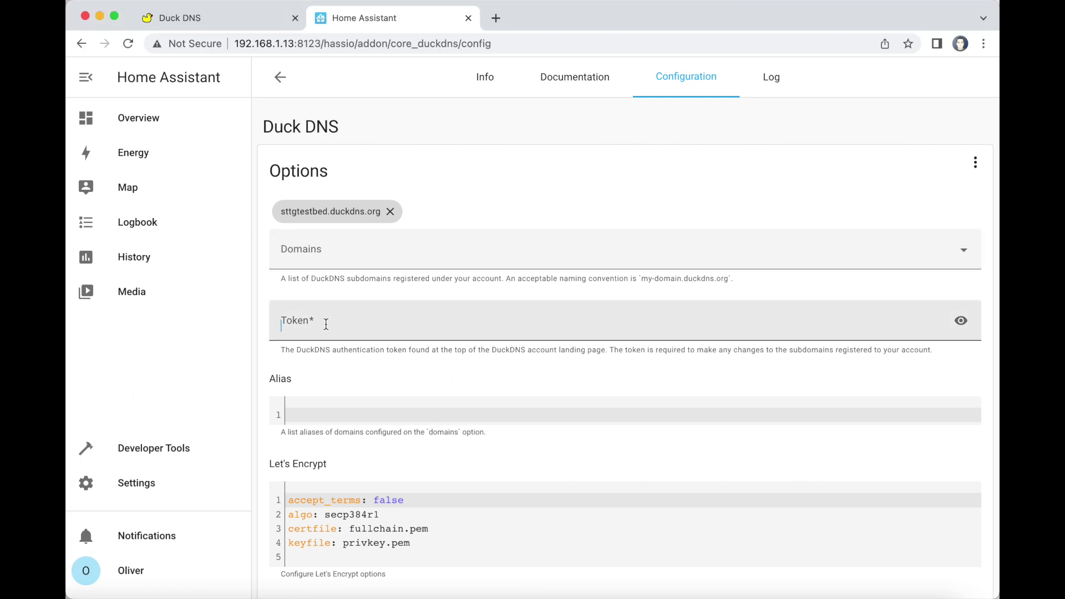
{"action": "key", "text": "super+v"}
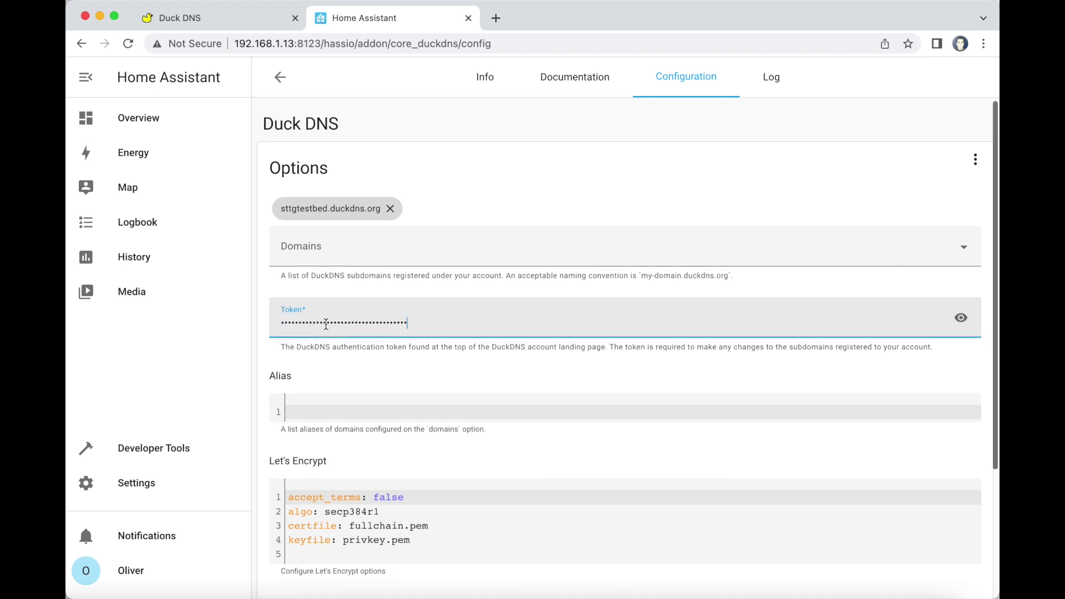
{"action": "scroll", "coordinate": [325, 324], "scroll_direction": "down", "scroll_amount": 1}
{"action": "scroll", "coordinate": [325, 324], "scroll_direction": "down", "scroll_amount": 2}
{"action": "scroll", "coordinate": [326, 324], "scroll_direction": "down", "scroll_amount": 1}
{"action": "scroll", "coordinate": [325, 324], "scroll_direction": "down", "scroll_amount": 1}
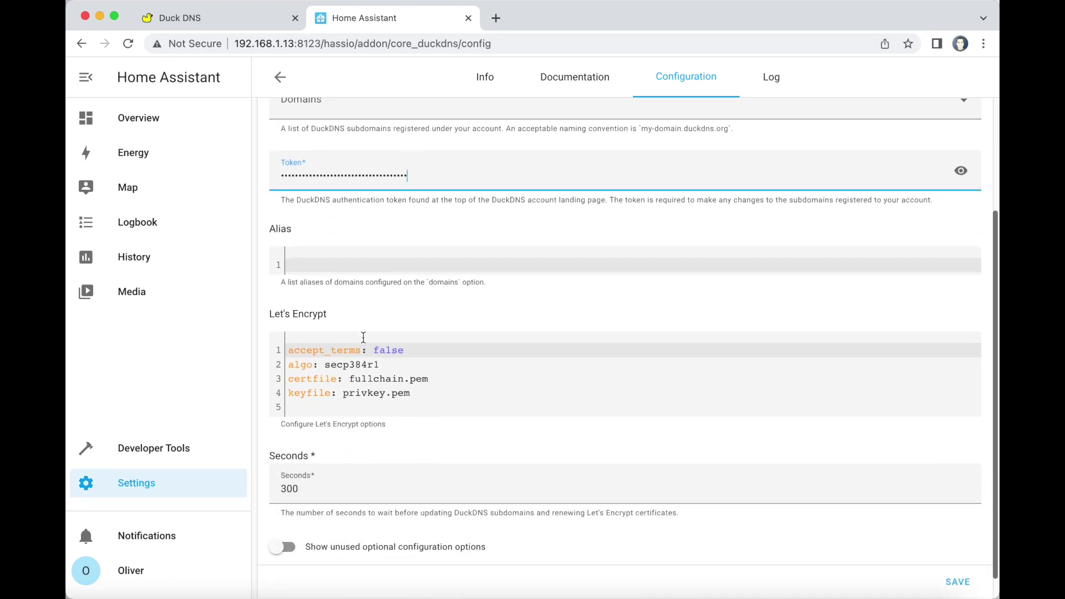
{"action": "double_click", "coordinate": [392, 349]}
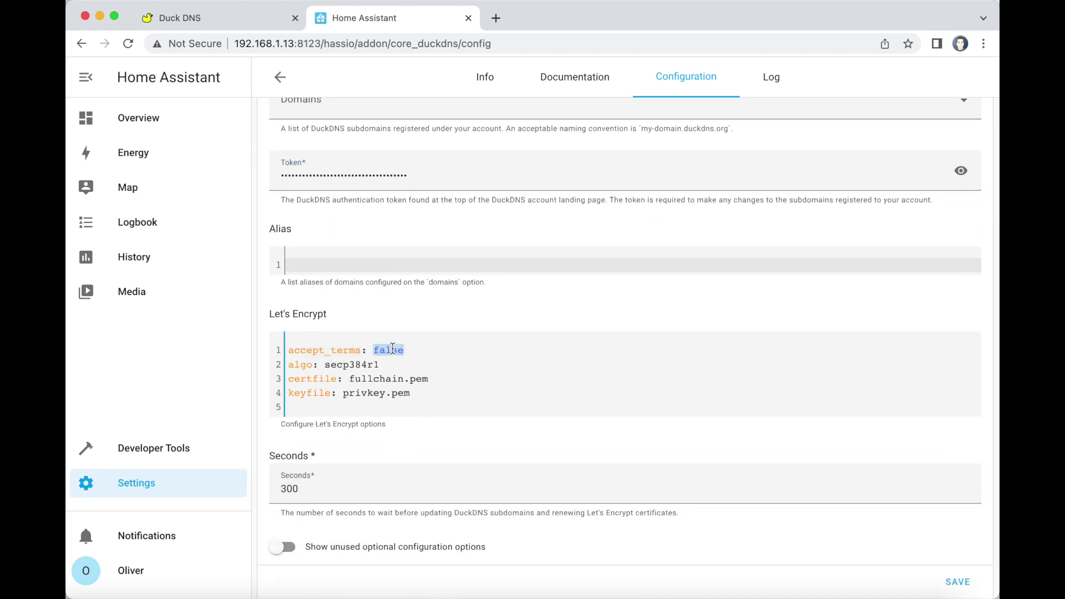
{"action": "type", "text": "tru"}
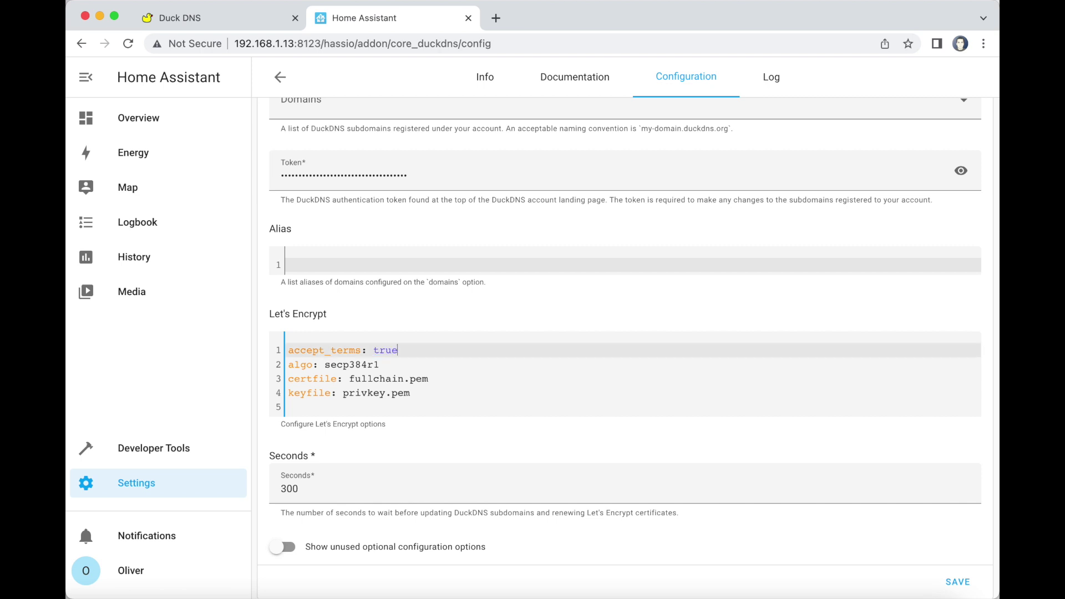
{"action": "scroll", "coordinate": [628, 346], "scroll_direction": "down", "scroll_amount": 1}
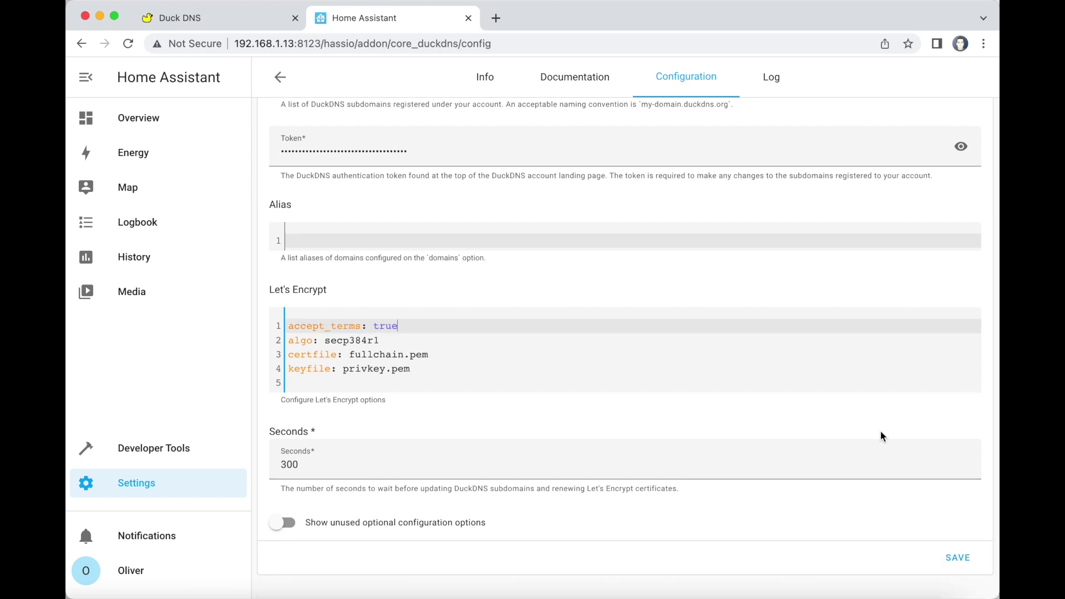
{"action": "left_click", "coordinate": [957, 558]}
Step: Start the Duck DNS add-on and highlight the certificate request lines in its log
{"action": "left_click", "coordinate": [476, 89]}
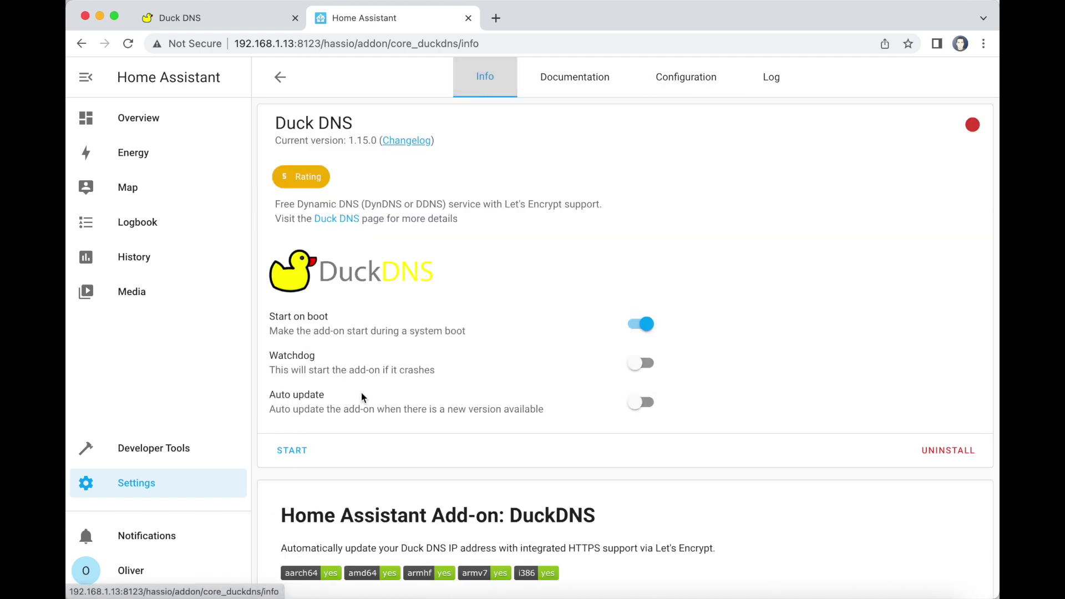
{"action": "left_click", "coordinate": [300, 451]}
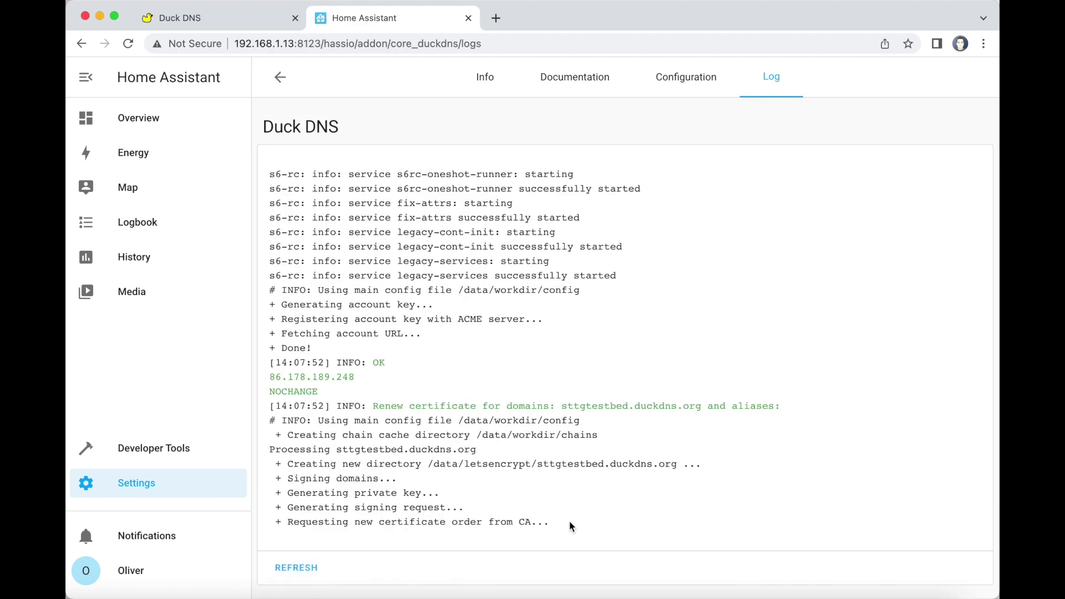
{"action": "left_click_drag", "start_coordinate": [568, 522], "coordinate": [269, 402]}
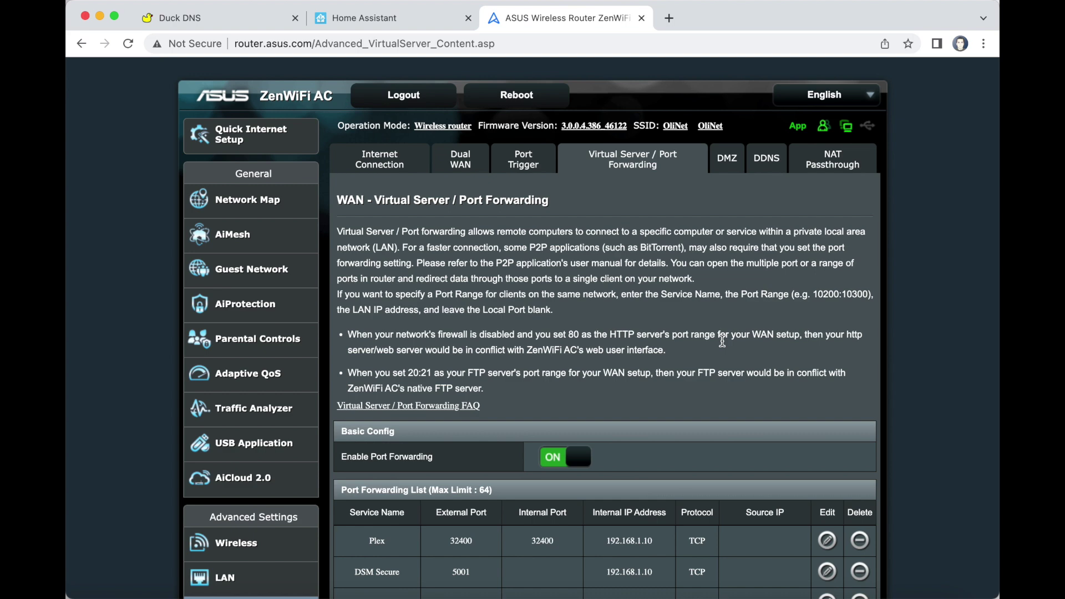
{"action": "scroll", "coordinate": [722, 341], "scroll_direction": "down", "scroll_amount": 2}
{"action": "scroll", "coordinate": [721, 342], "scroll_direction": "down", "scroll_amount": 2}
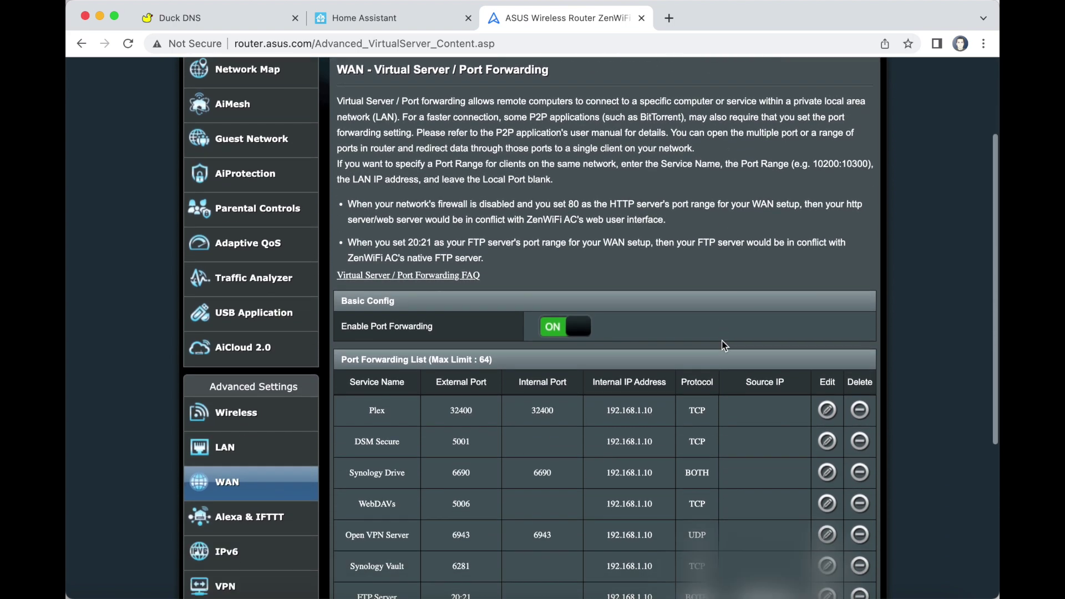
{"action": "scroll", "coordinate": [722, 342], "scroll_direction": "down", "scroll_amount": 3}
{"action": "scroll", "coordinate": [722, 340], "scroll_direction": "down", "scroll_amount": 3}
{"action": "scroll", "coordinate": [657, 373], "scroll_direction": "down", "scroll_amount": 1}
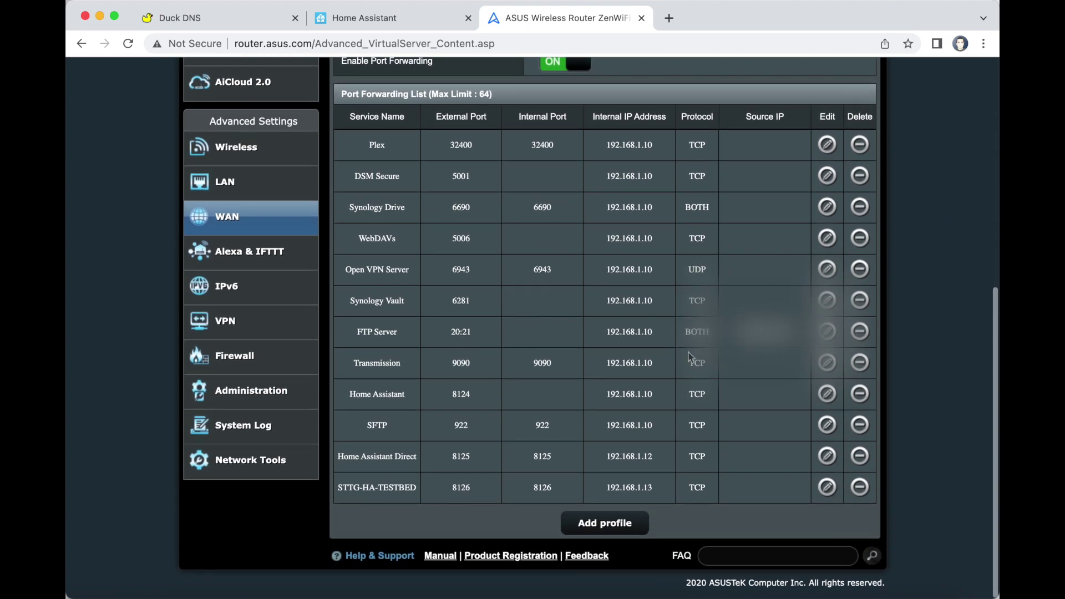
Step: Check the STTG-HA-TESTBED rule forwarding external port 8126 to 192.168.1.13
{"action": "double_click", "coordinate": [471, 490]}
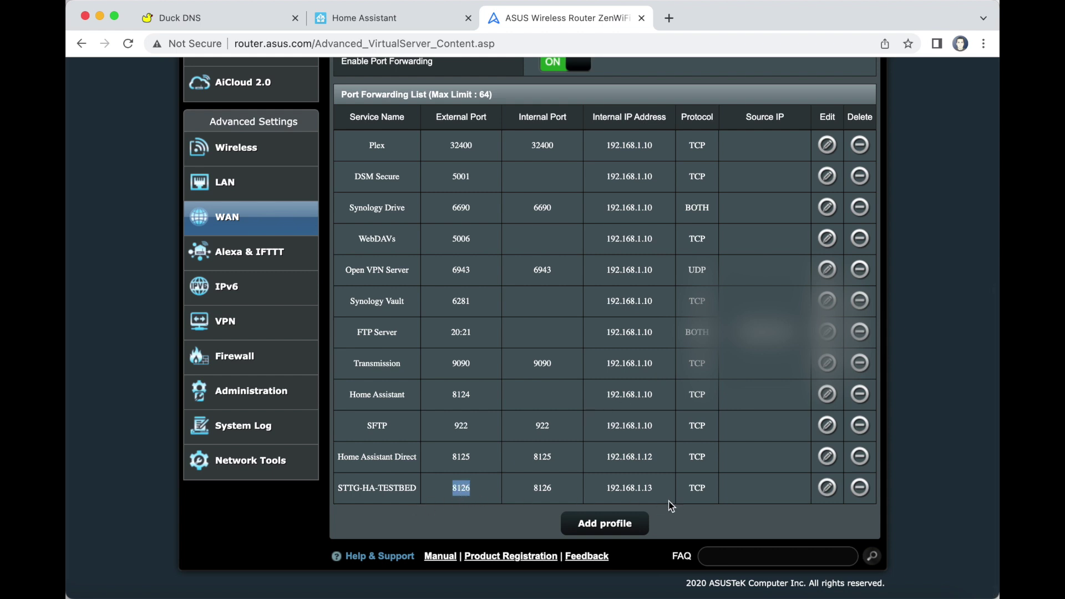
{"action": "left_click_drag", "start_coordinate": [657, 489], "coordinate": [607, 490]}
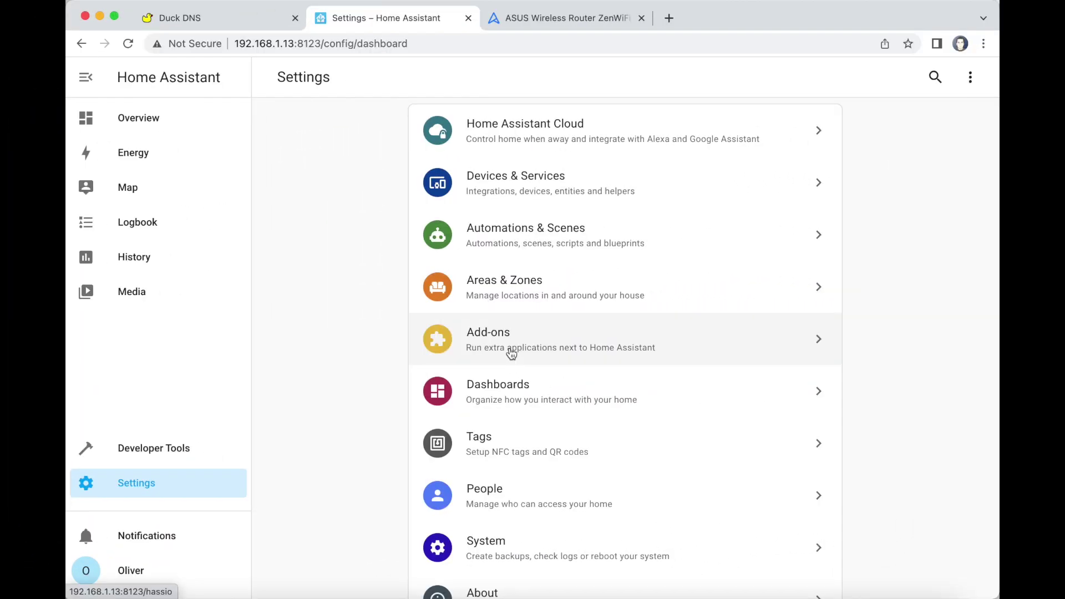
Step: Install the NGINX Home Assistant SSL proxy add-on from the Add-on Store
{"action": "left_click", "coordinate": [511, 354]}
{"action": "left_click", "coordinate": [927, 570]}
{"action": "left_click", "coordinate": [364, 123]}
{"action": "type", "text": "nginx"}
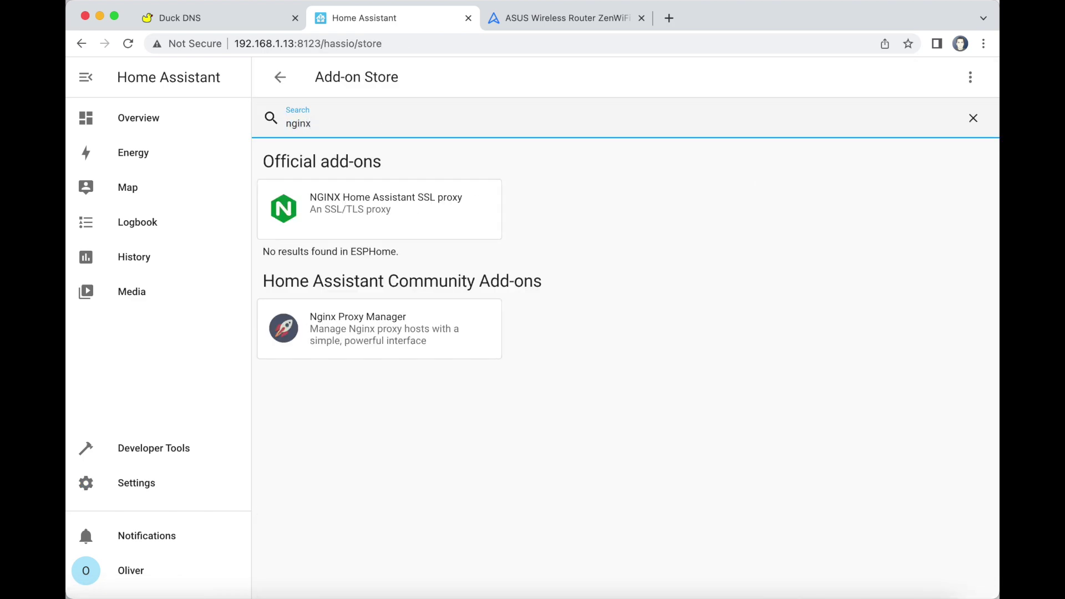
{"action": "left_click", "coordinate": [310, 215]}
{"action": "left_click", "coordinate": [301, 337]}
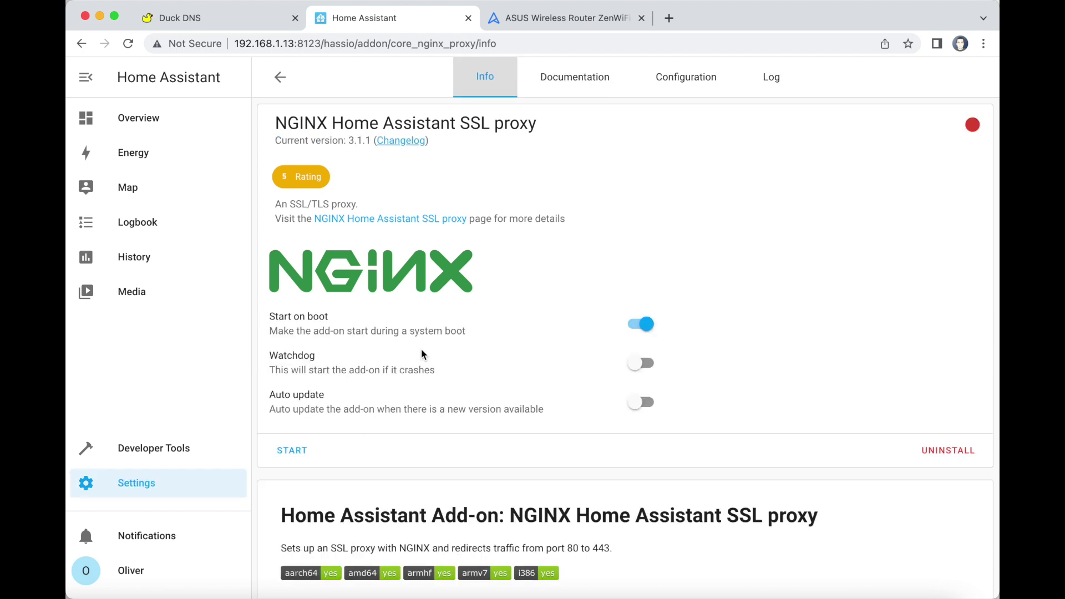
Step: Set the proxy's duckdns.org domain and customize 'active: true', then save
{"action": "left_click", "coordinate": [687, 77]}
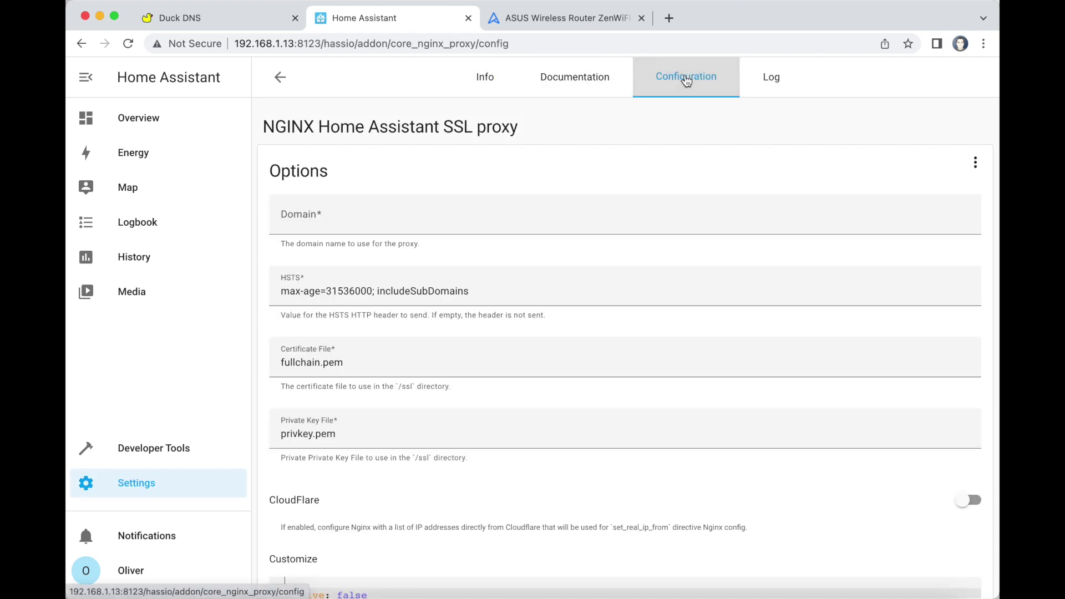
{"action": "left_click", "coordinate": [366, 229]}
{"action": "type", "text": "sttgtestbed"}
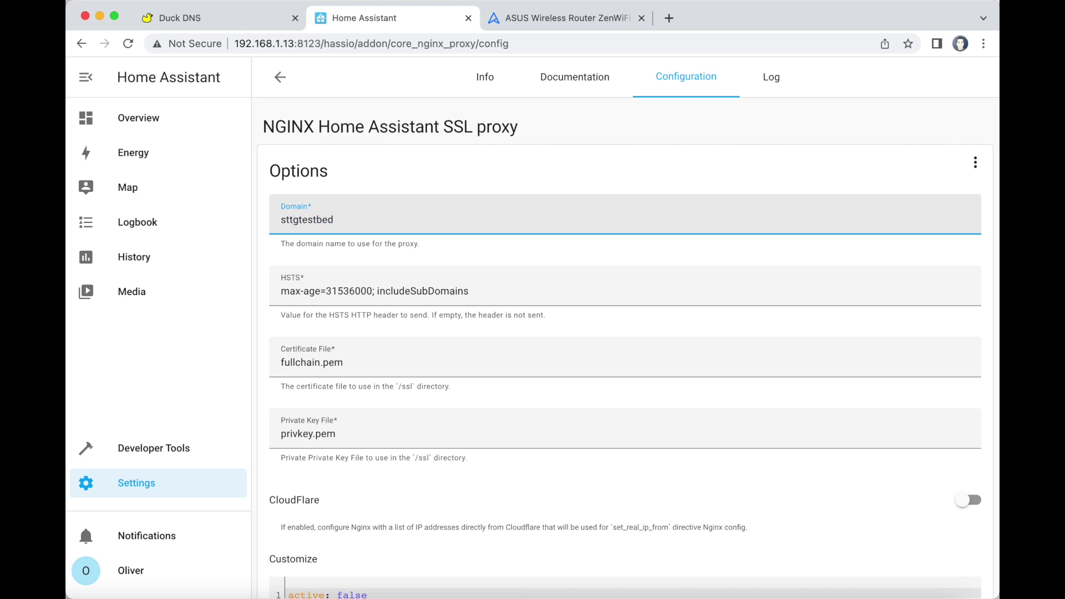
{"action": "type", "text": ".duckdns.org"}
{"action": "scroll", "coordinate": [627, 347], "scroll_direction": "down", "scroll_amount": 3}
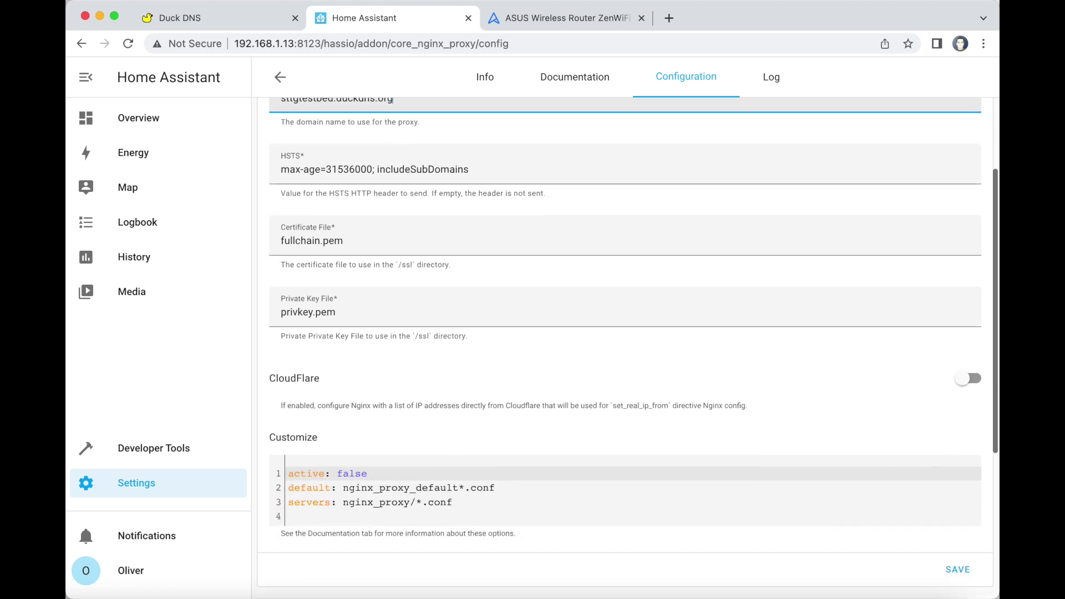
{"action": "double_click", "coordinate": [346, 471]}
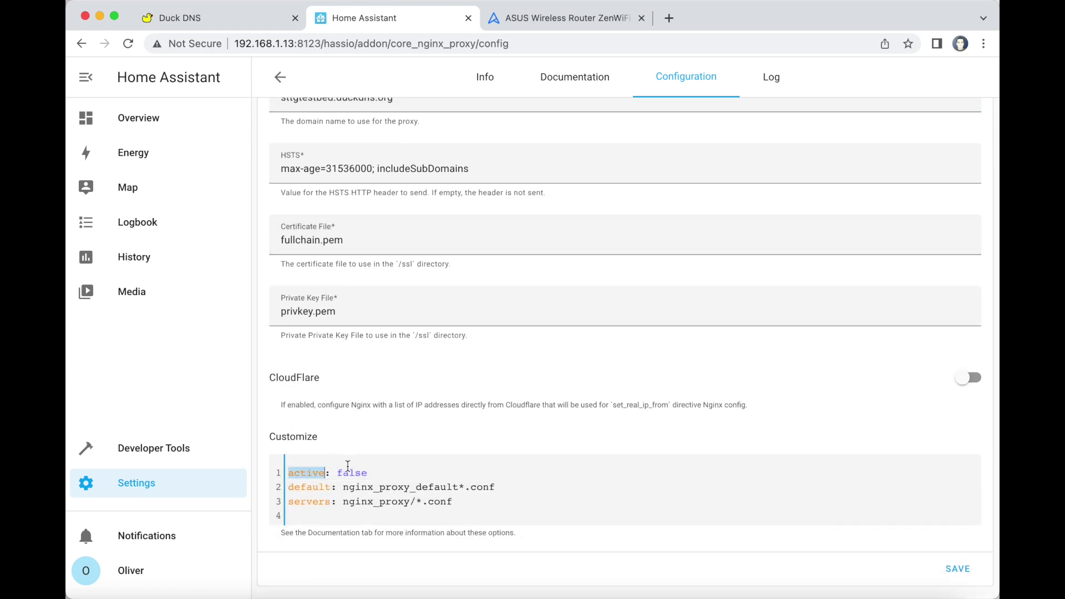
{"action": "double_click", "coordinate": [358, 473]}
{"action": "type", "text": "true"}
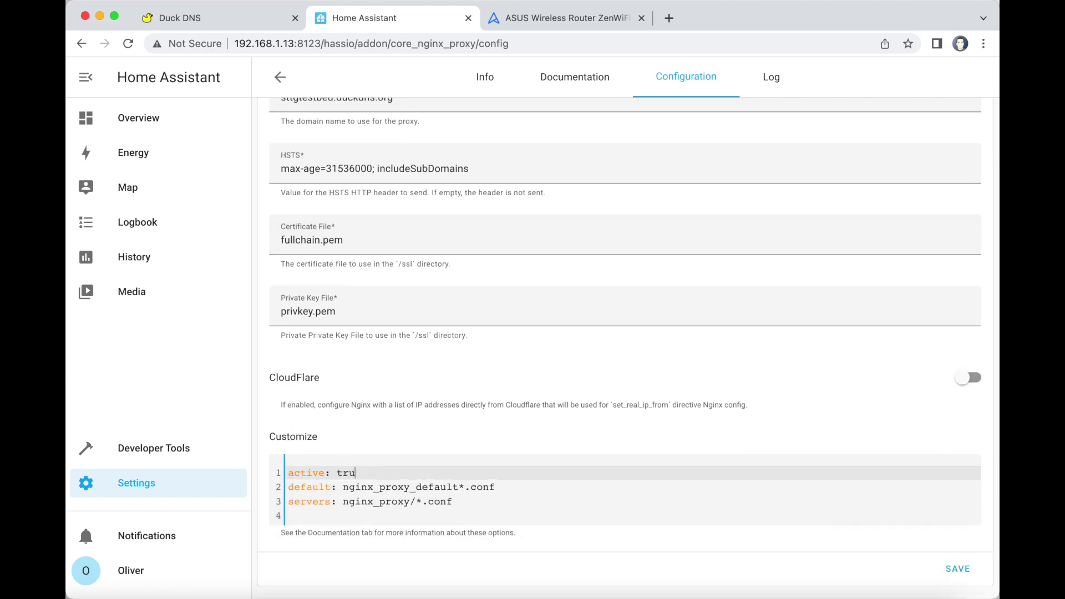
{"action": "scroll", "coordinate": [647, 435], "scroll_direction": "down", "scroll_amount": 3}
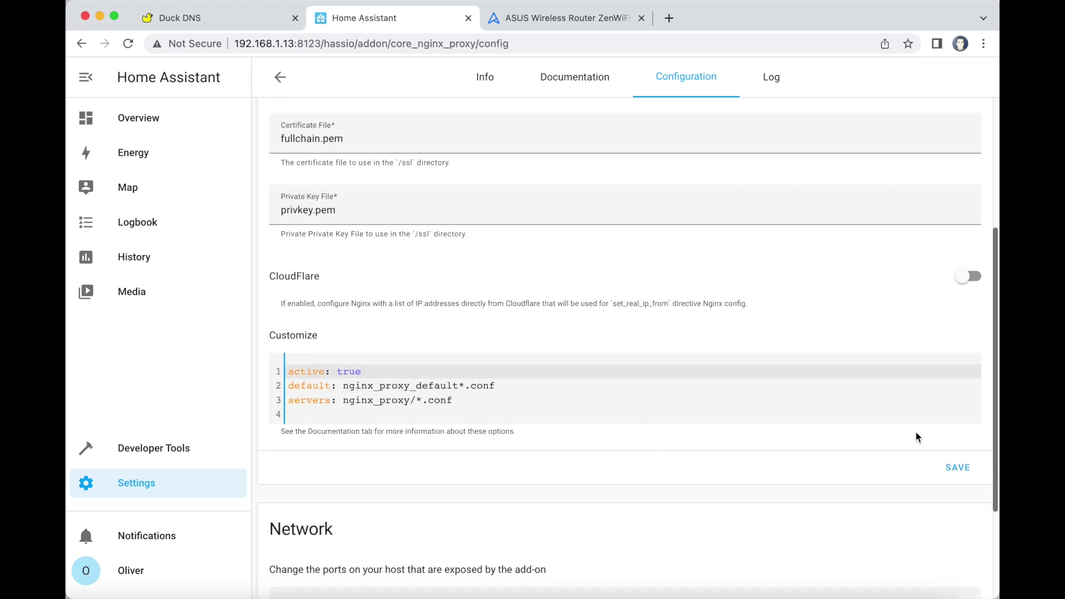
{"action": "left_click", "coordinate": [961, 467]}
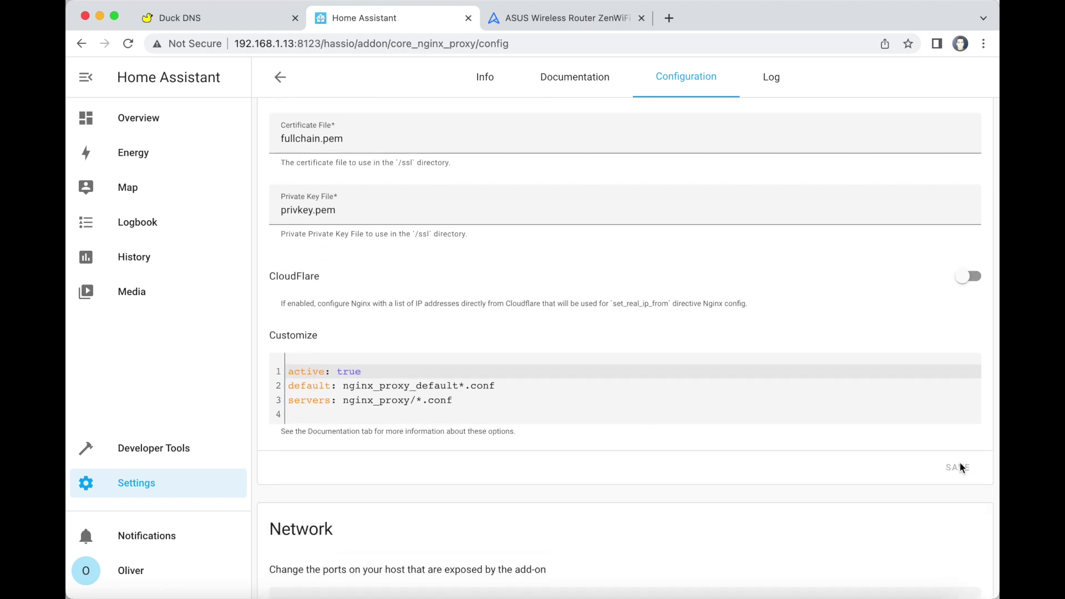
{"action": "scroll", "coordinate": [865, 463], "scroll_direction": "down", "scroll_amount": 2}
{"action": "scroll", "coordinate": [865, 463], "scroll_direction": "down", "scroll_amount": 2}
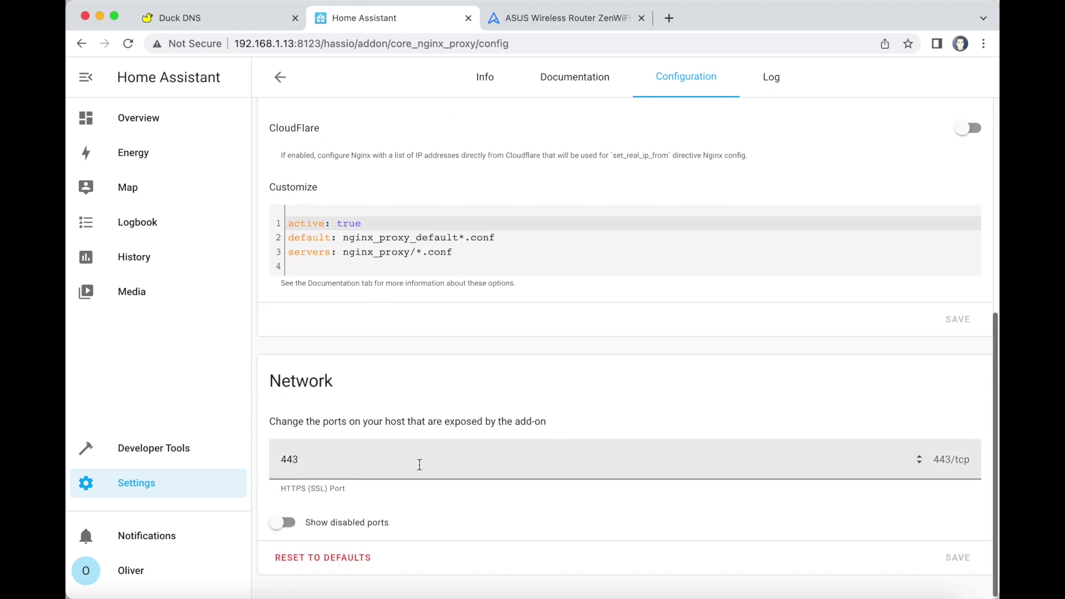
Step: Change the proxy's HTTPS port from 443 to 8126, save, and start the add-on
{"action": "left_click", "coordinate": [387, 461]}
{"action": "key", "text": "BackSpace"}
{"action": "key", "text": "BackSpace"}
{"action": "key", "text": "BackSpace"}
{"action": "type", "text": "8126"}
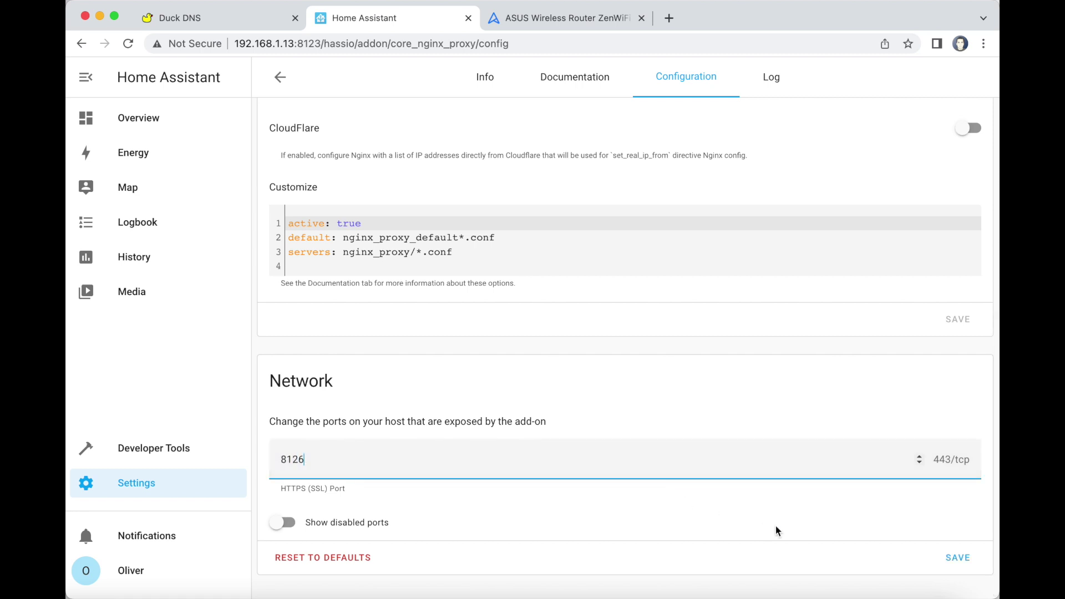
{"action": "left_click", "coordinate": [958, 559]}
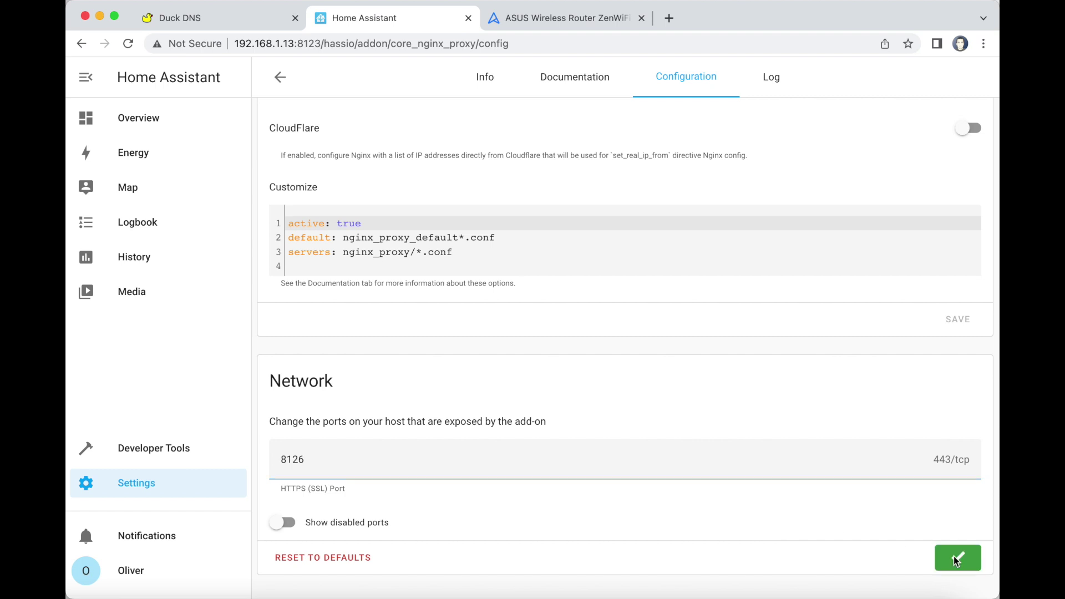
{"action": "left_click", "coordinate": [492, 91]}
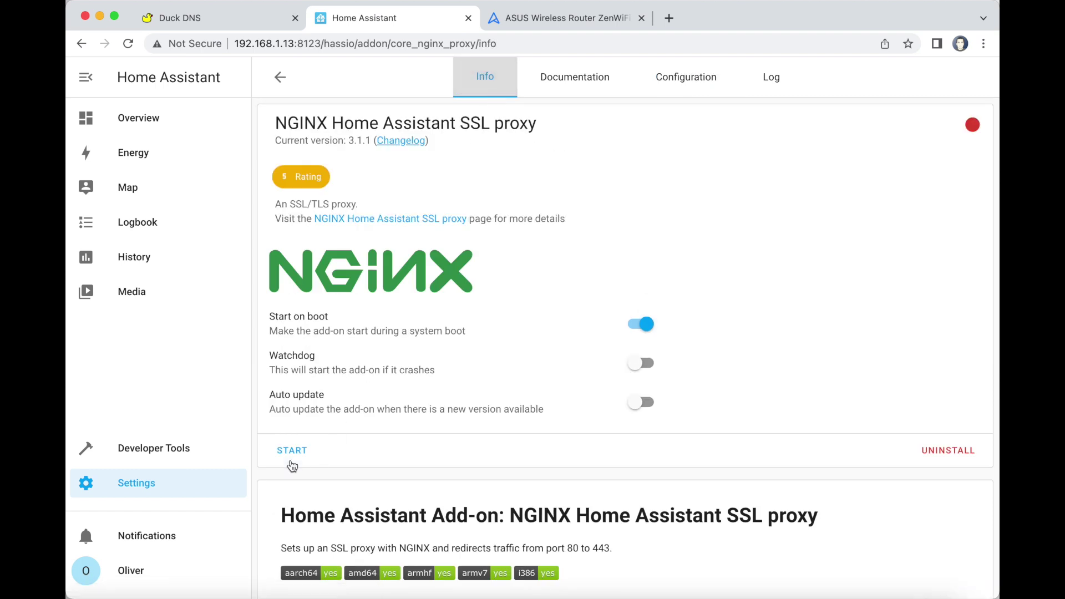
{"action": "left_click", "coordinate": [291, 456]}
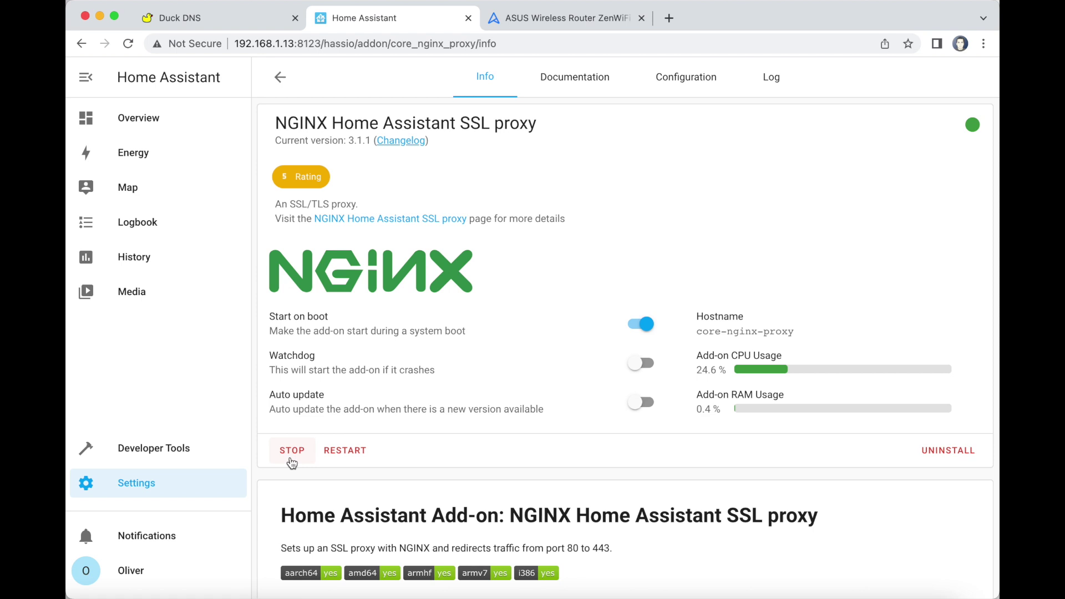
{"action": "left_click", "coordinate": [147, 490]}
Step: Find and open the File editor add-on in the Add-on Store
{"action": "left_click", "coordinate": [481, 329]}
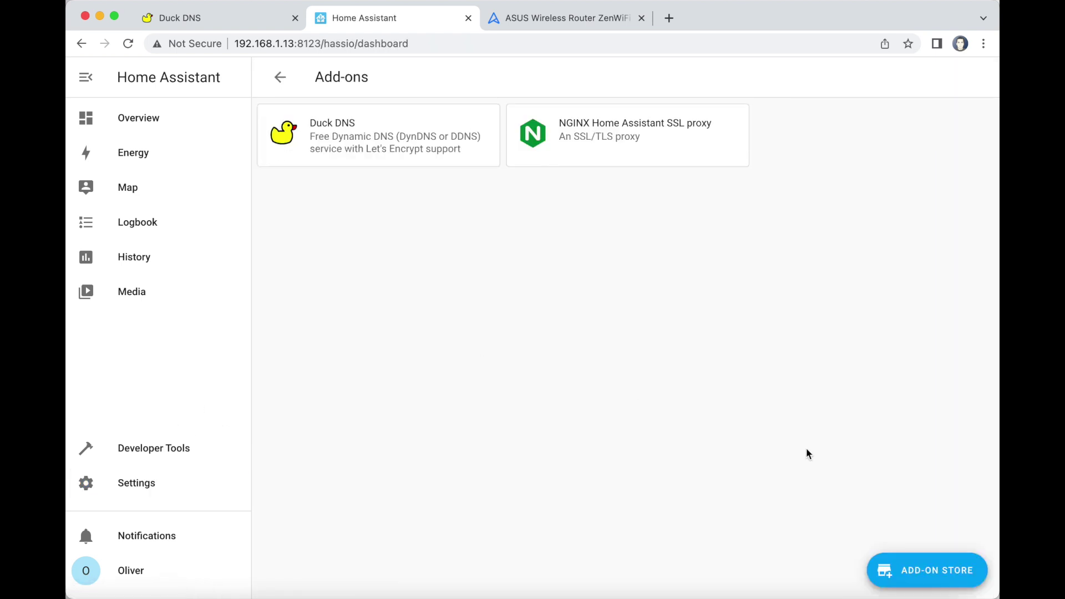
{"action": "left_click", "coordinate": [938, 573]}
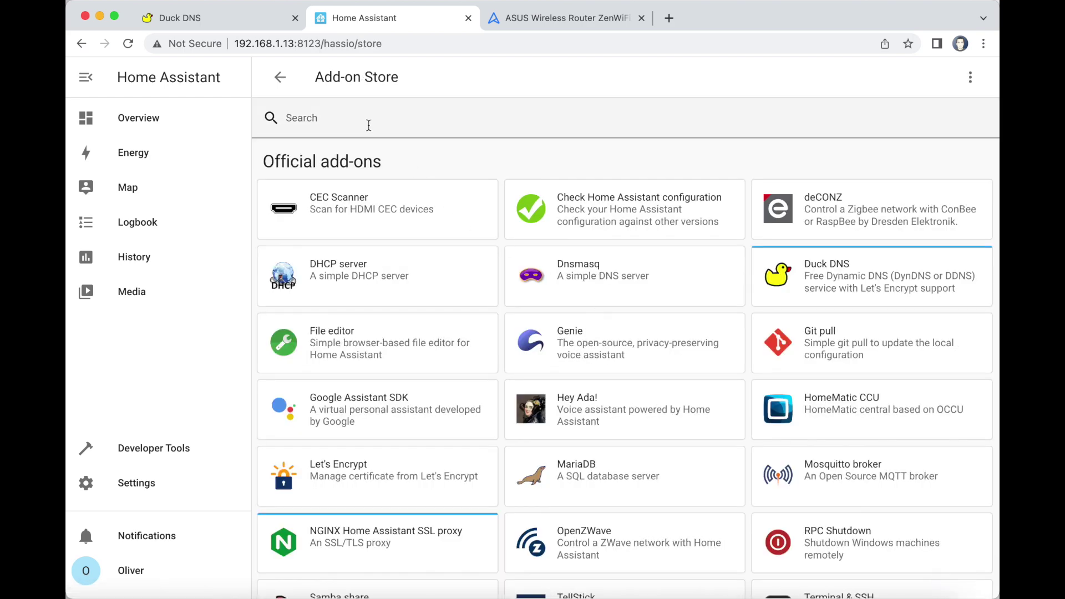
{"action": "left_click", "coordinate": [367, 123]}
{"action": "type", "text": "file"}
{"action": "left_click", "coordinate": [302, 209]}
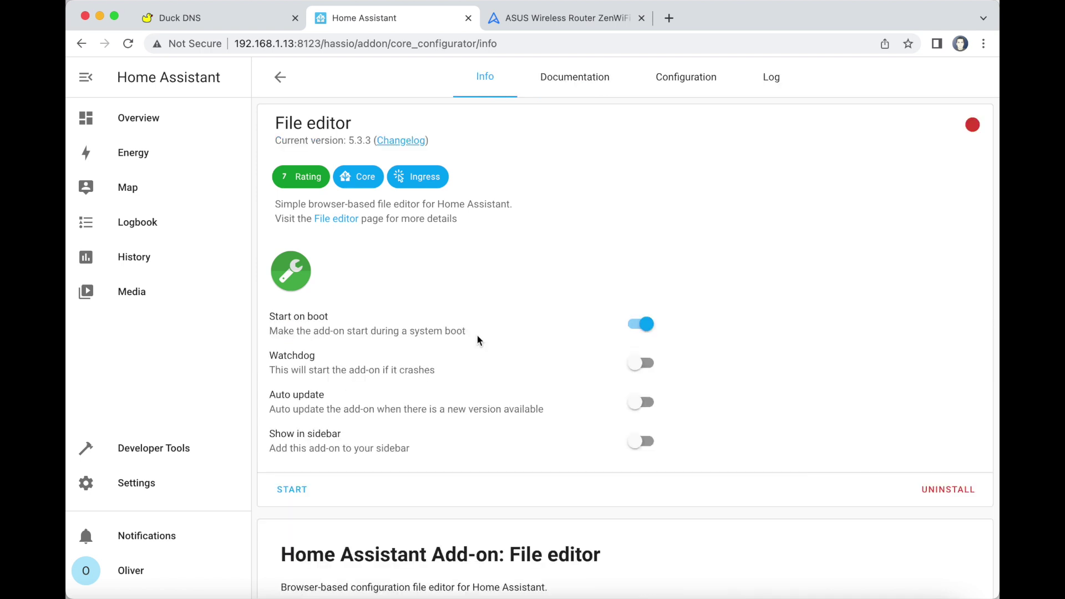
Step: Turn off Enforce Basepath in File editor's configuration and save it
{"action": "left_click", "coordinate": [688, 78]}
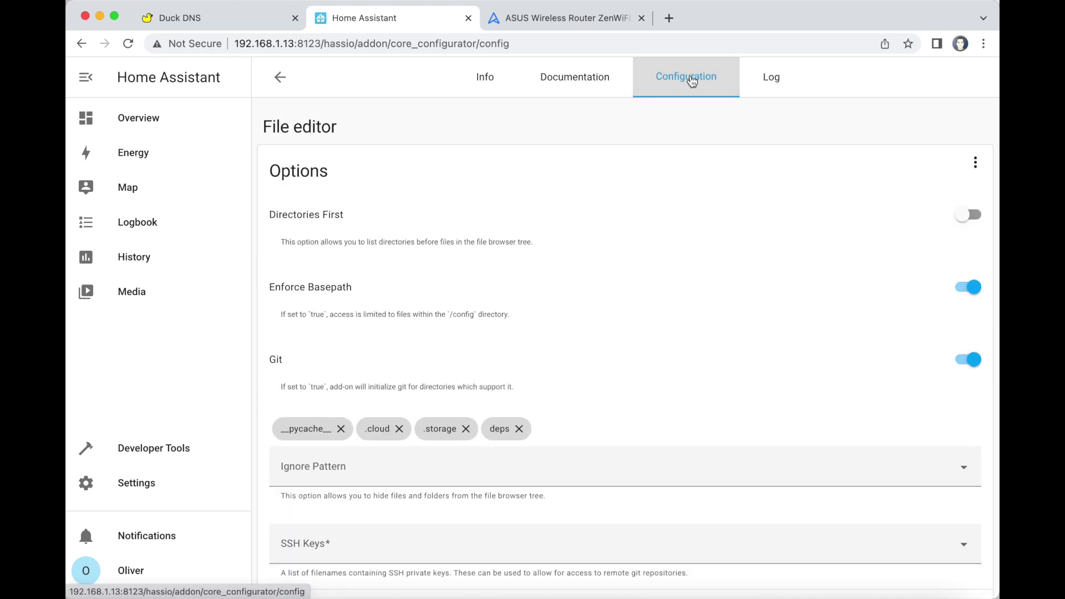
{"action": "left_click", "coordinate": [967, 289]}
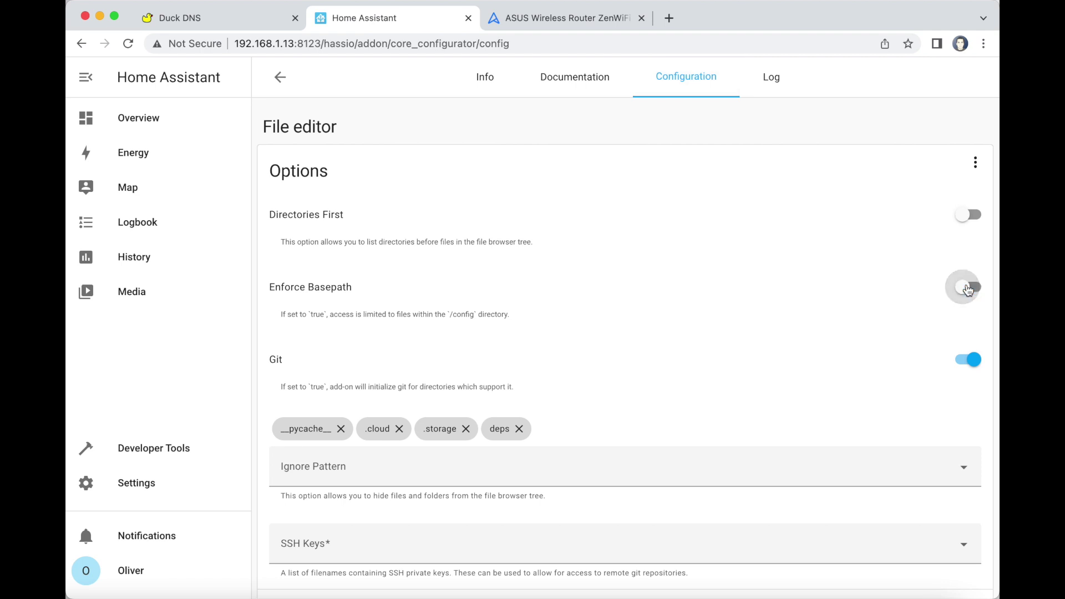
{"action": "scroll", "coordinate": [796, 334], "scroll_direction": "down", "scroll_amount": 1}
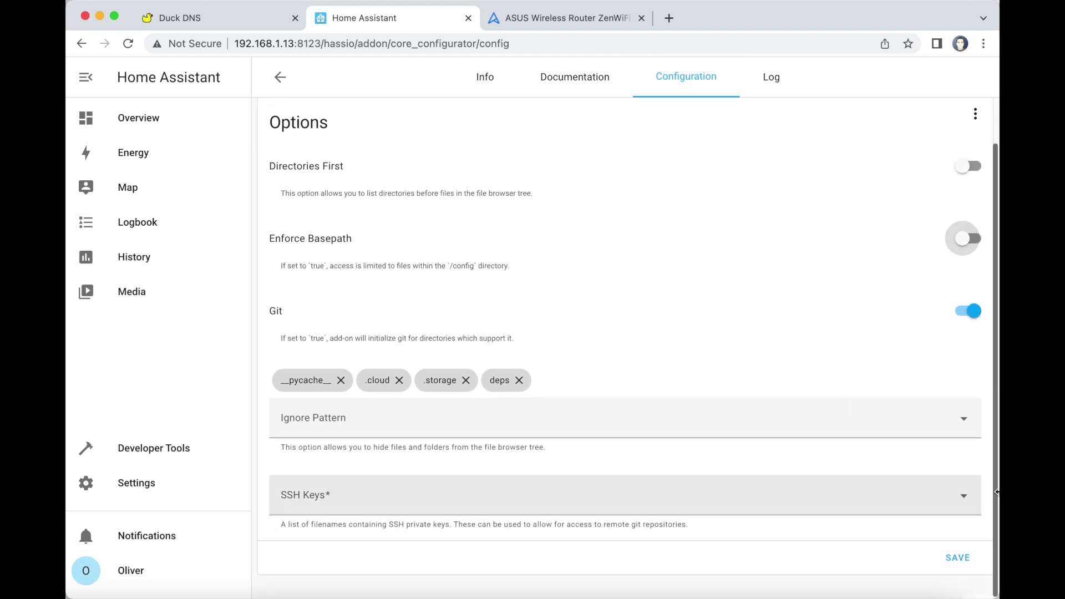
{"action": "left_click", "coordinate": [959, 559]}
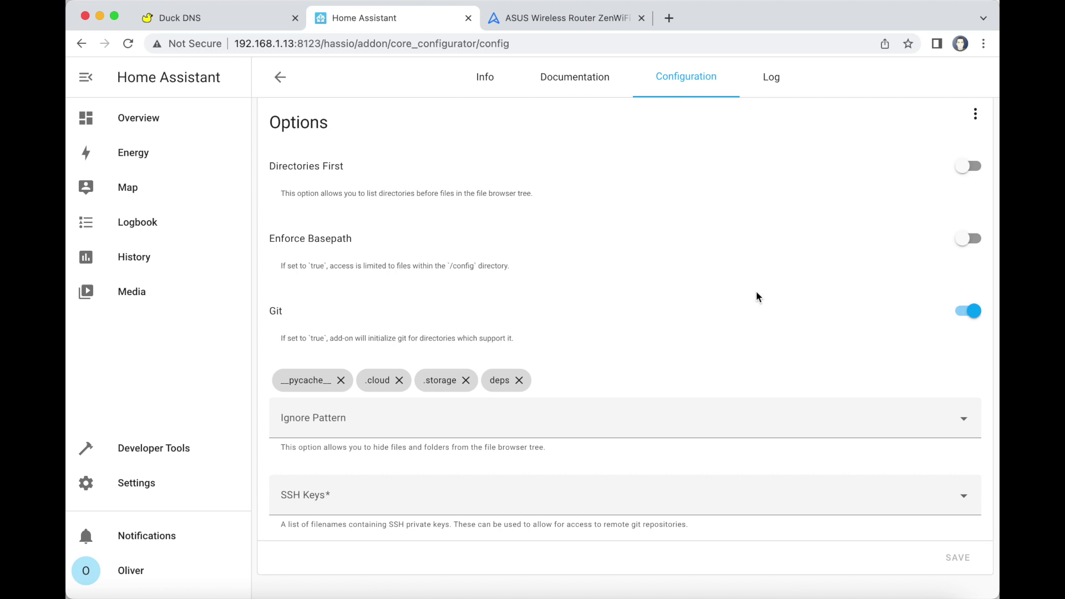
{"action": "left_click", "coordinate": [481, 82]}
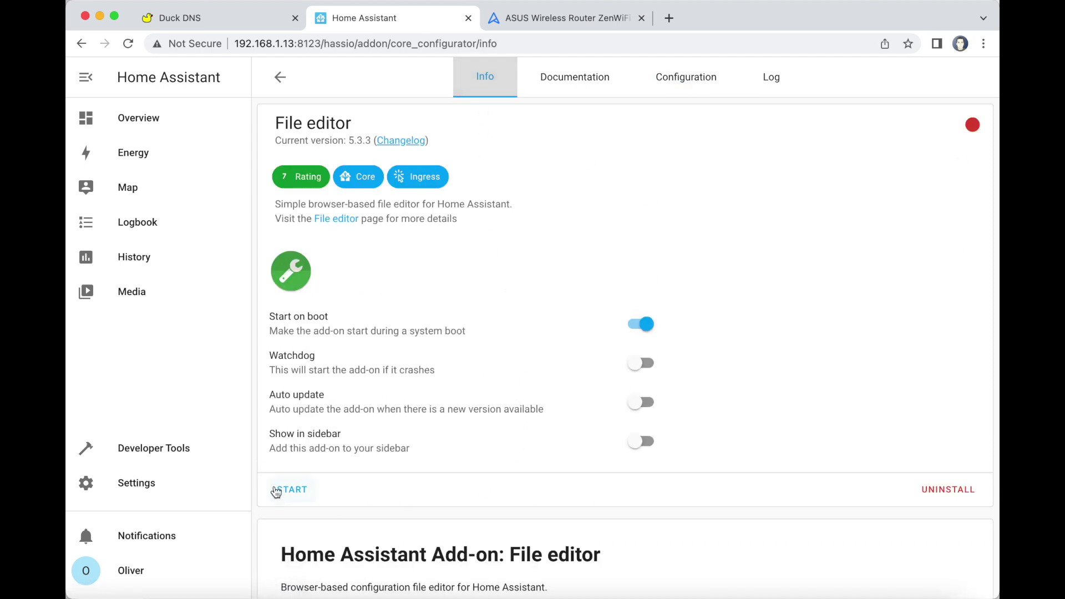
Step: Start File editor, enable Show in sidebar, and launch it from the sidebar
{"action": "left_click", "coordinate": [273, 485]}
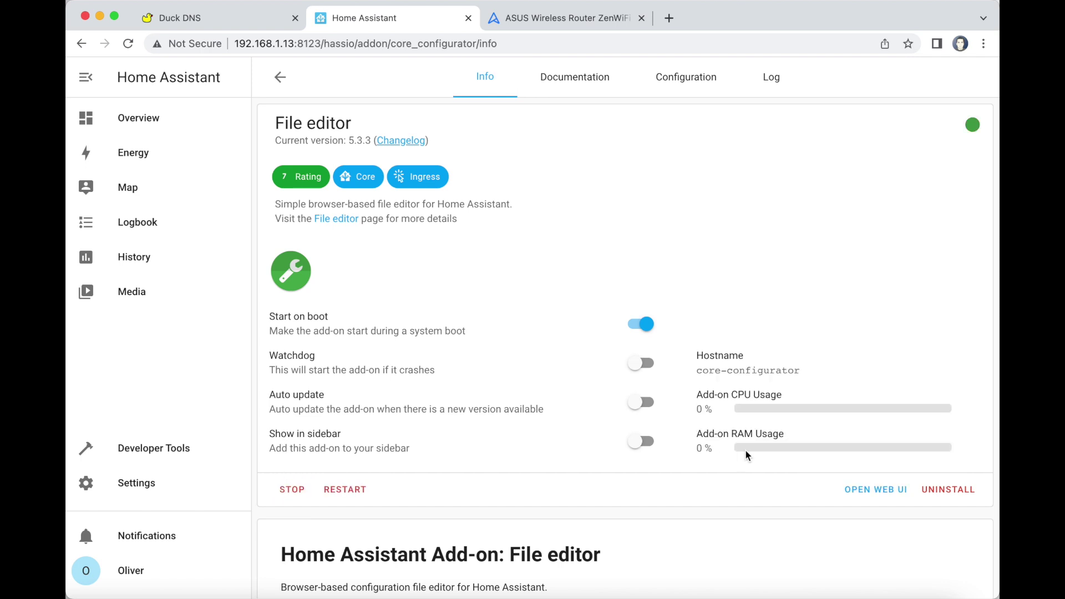
{"action": "left_click", "coordinate": [640, 443]}
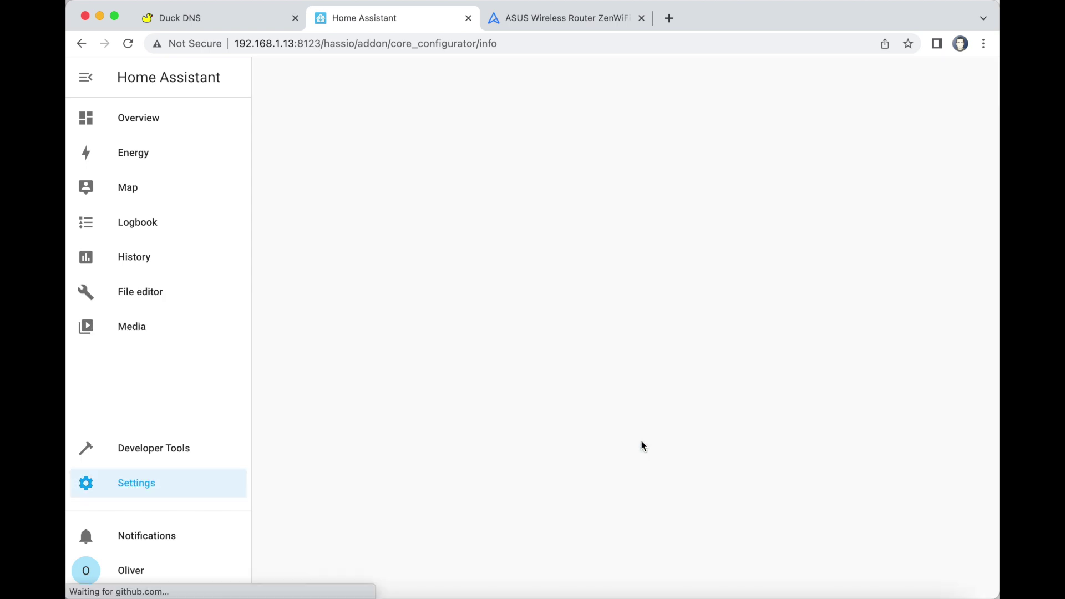
{"action": "left_click", "coordinate": [145, 300]}
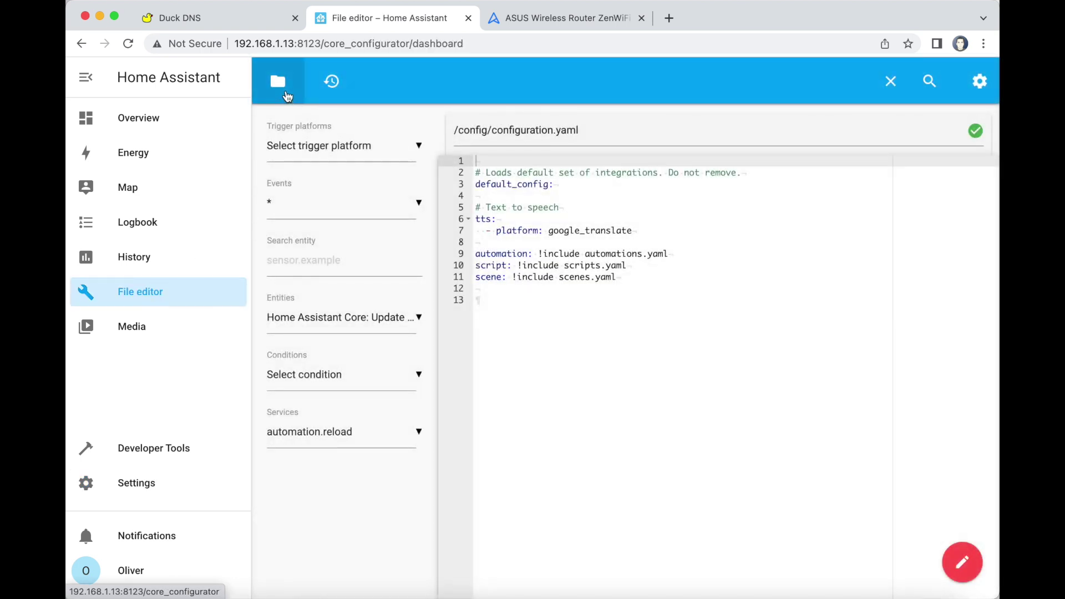
Step: Open configuration.yaml from the config folder in File editor
{"action": "left_click", "coordinate": [286, 96]}
{"action": "left_click", "coordinate": [330, 318]}
{"action": "left_click", "coordinate": [330, 318]}
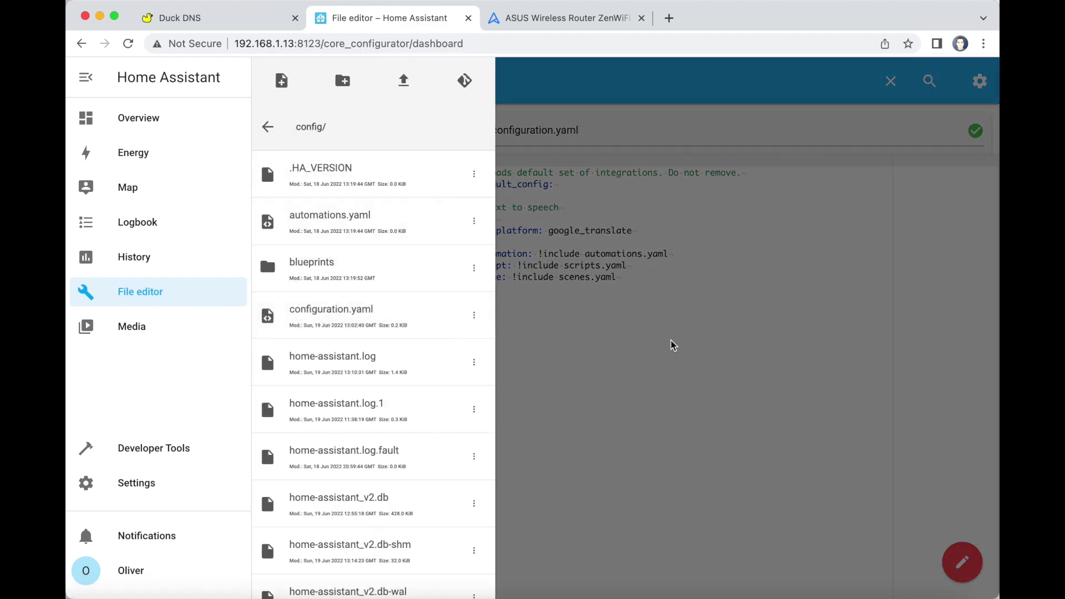
{"action": "left_click", "coordinate": [645, 335]}
Step: Paste the http block with use_x_forwarded_for and trusted_proxies 172.30.33.0/24, then save
{"action": "left_click", "coordinate": [500, 305]}
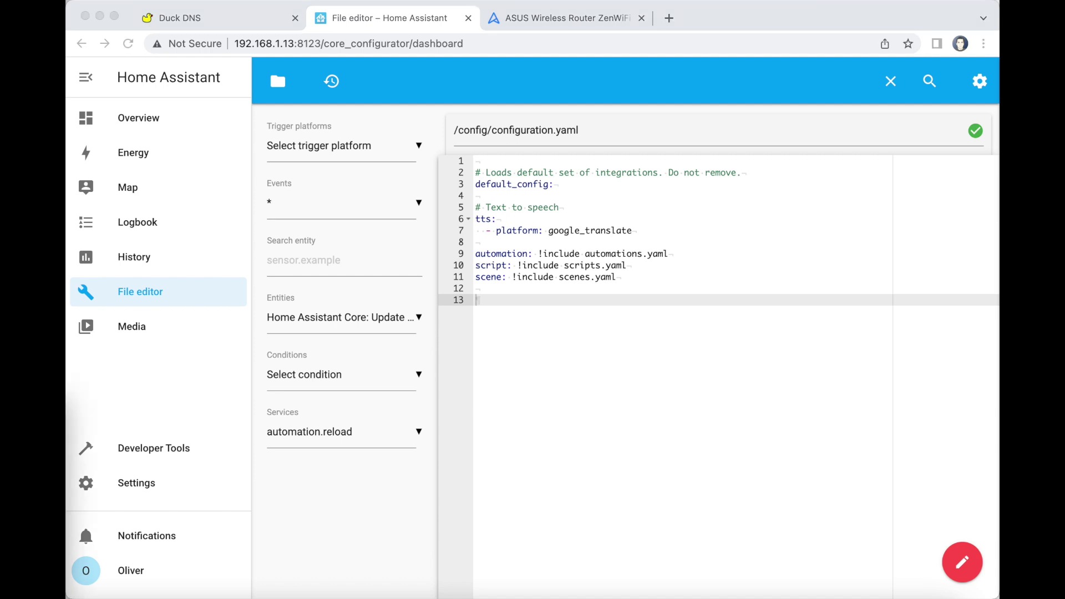
{"action": "left_click", "coordinate": [495, 299]}
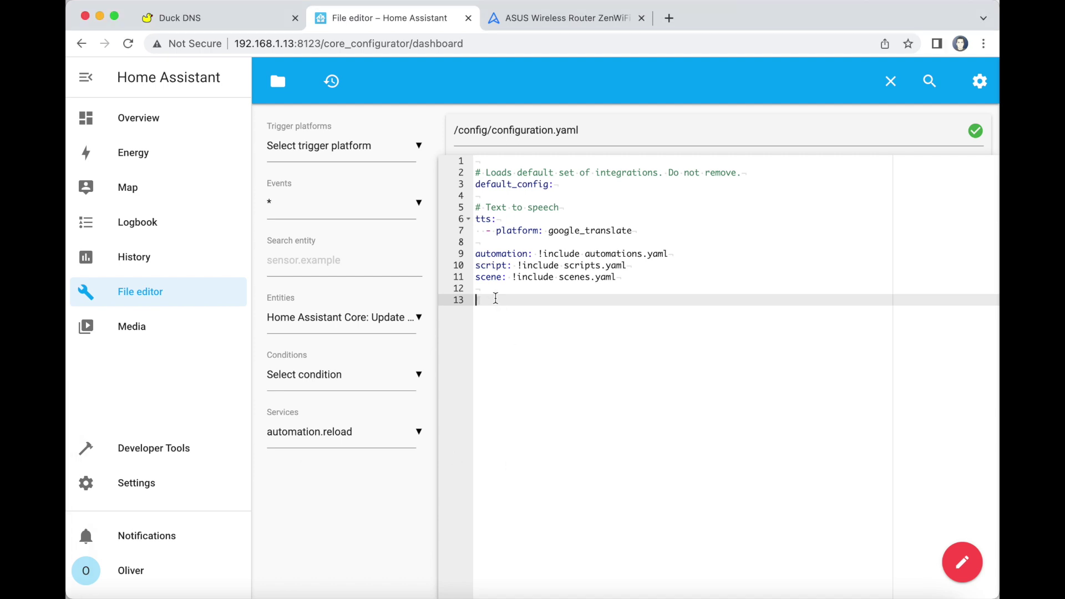
{"action": "type", "text": "http:   use_x_forwarded_for: true   trusted_proxies:     - 172.30.33.0/24"}
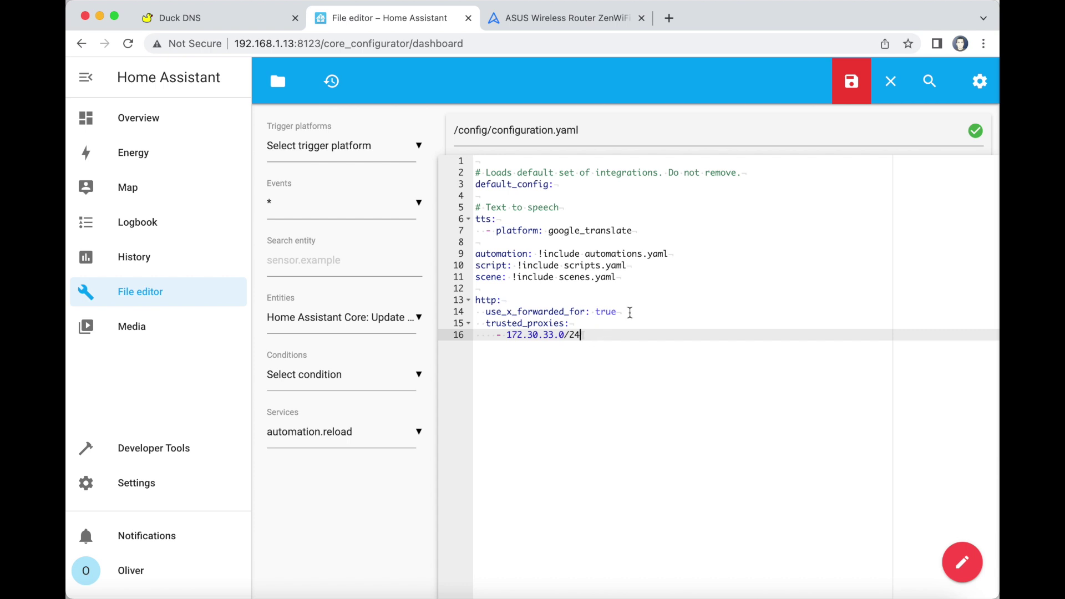
{"action": "left_click_drag", "start_coordinate": [625, 312], "coordinate": [481, 312]}
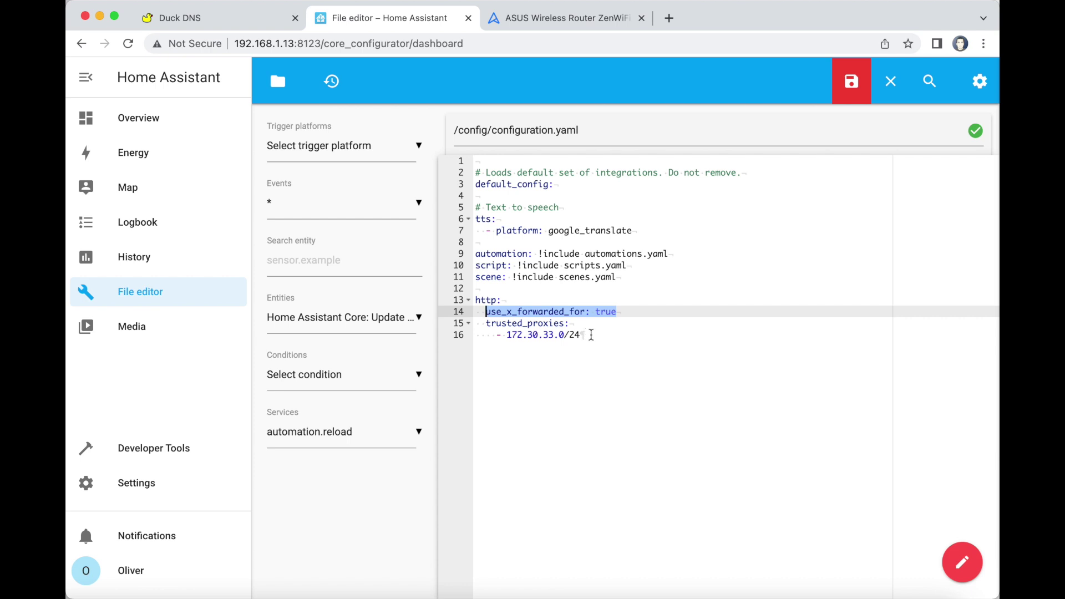
{"action": "left_click_drag", "start_coordinate": [594, 335], "coordinate": [481, 327]}
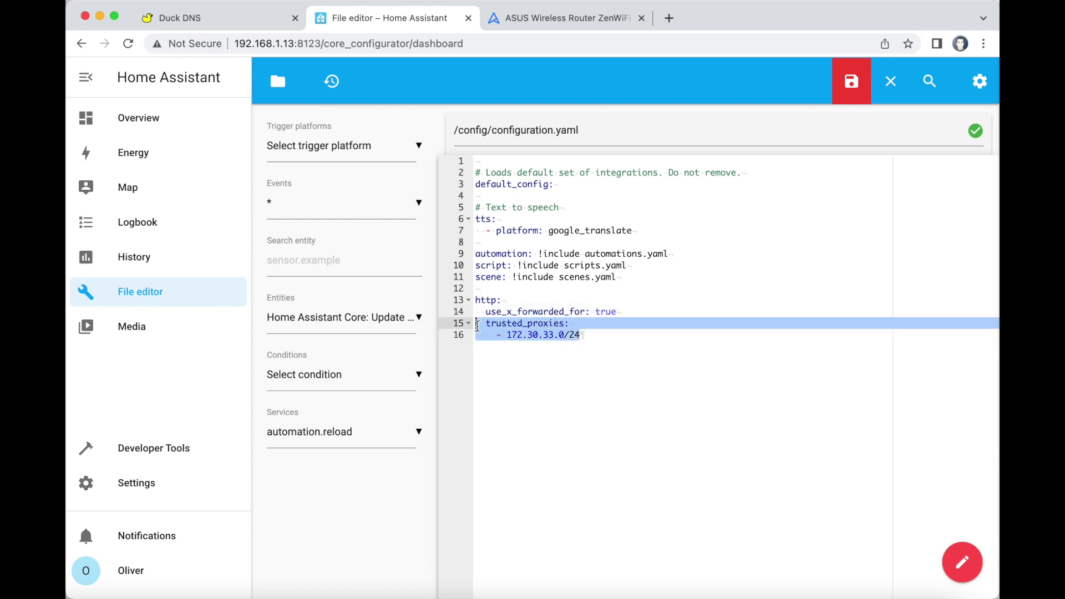
{"action": "left_click", "coordinate": [589, 337]}
{"action": "left_click_drag", "start_coordinate": [589, 336], "coordinate": [507, 337]}
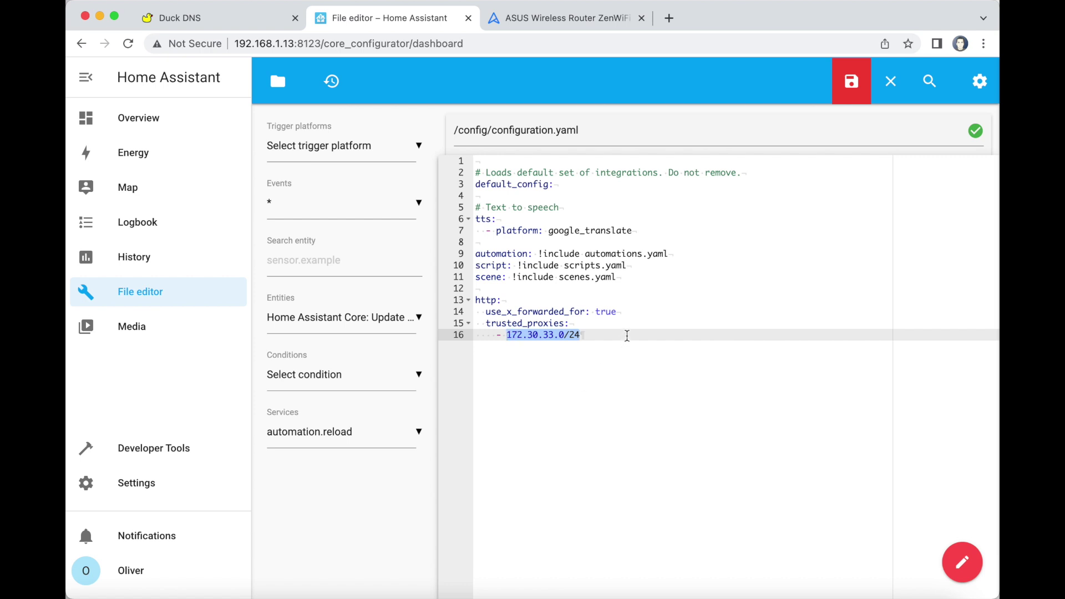
{"action": "left_click", "coordinate": [628, 333]}
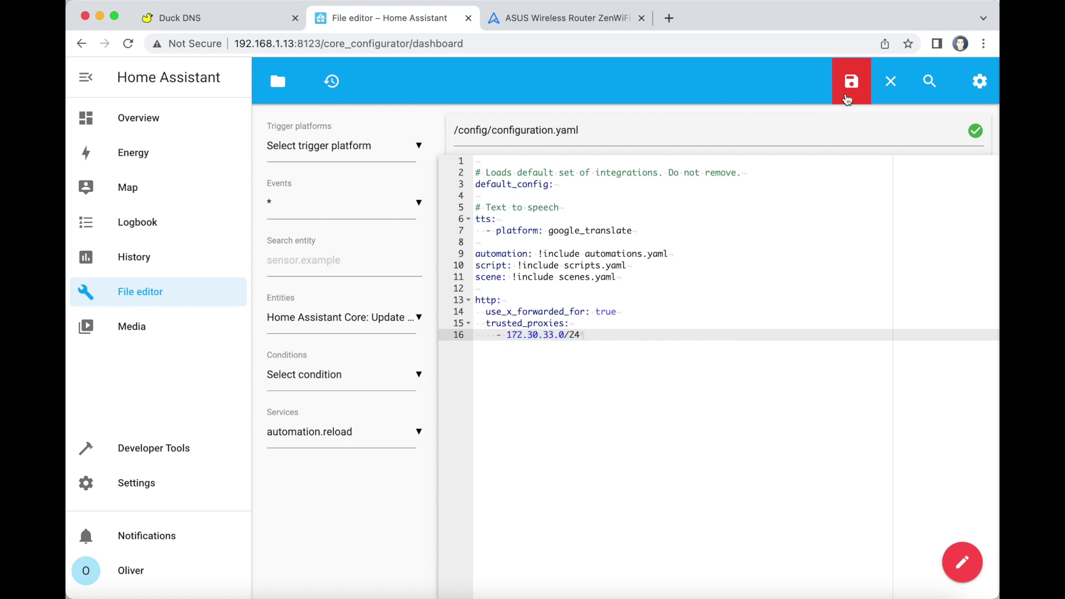
{"action": "left_click", "coordinate": [850, 87]}
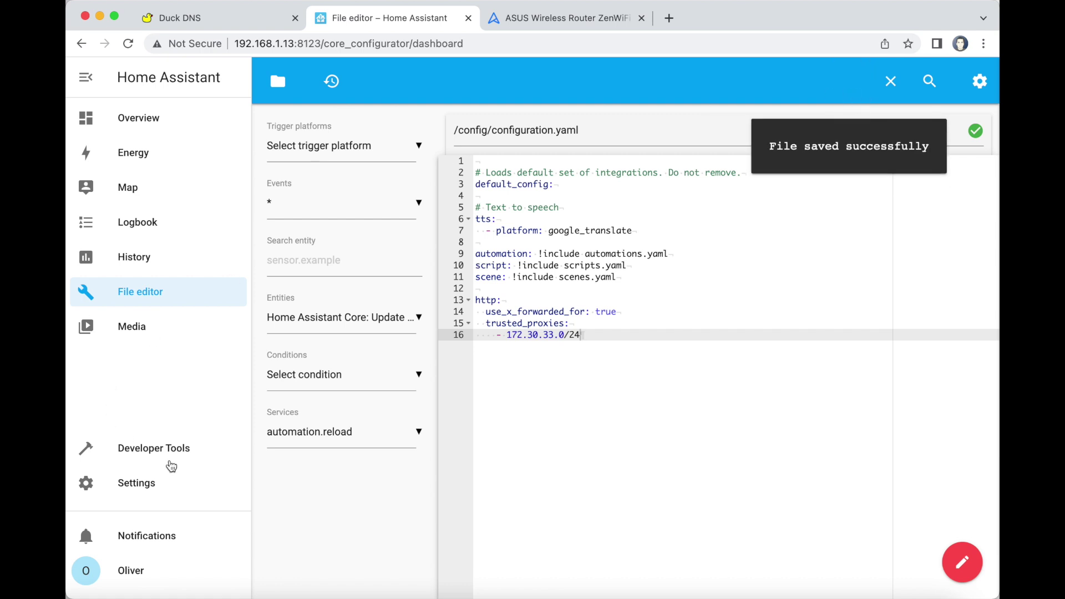
Step: Run Check Configuration in Developer Tools YAML, then restart Home Assistant and confirm
{"action": "left_click", "coordinate": [178, 454]}
{"action": "left_click", "coordinate": [354, 315]}
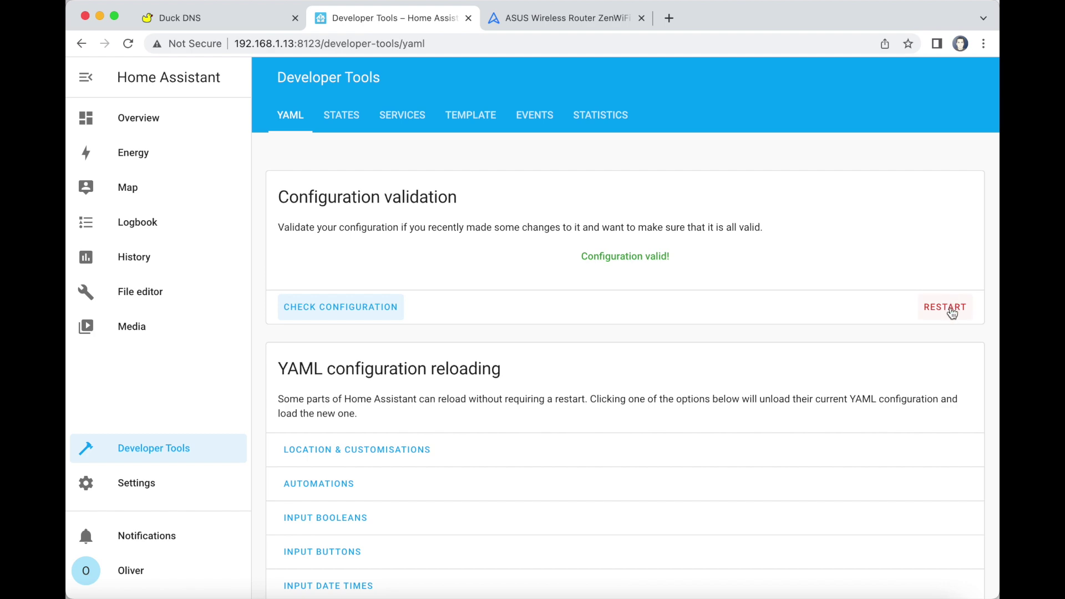
{"action": "left_click", "coordinate": [952, 311]}
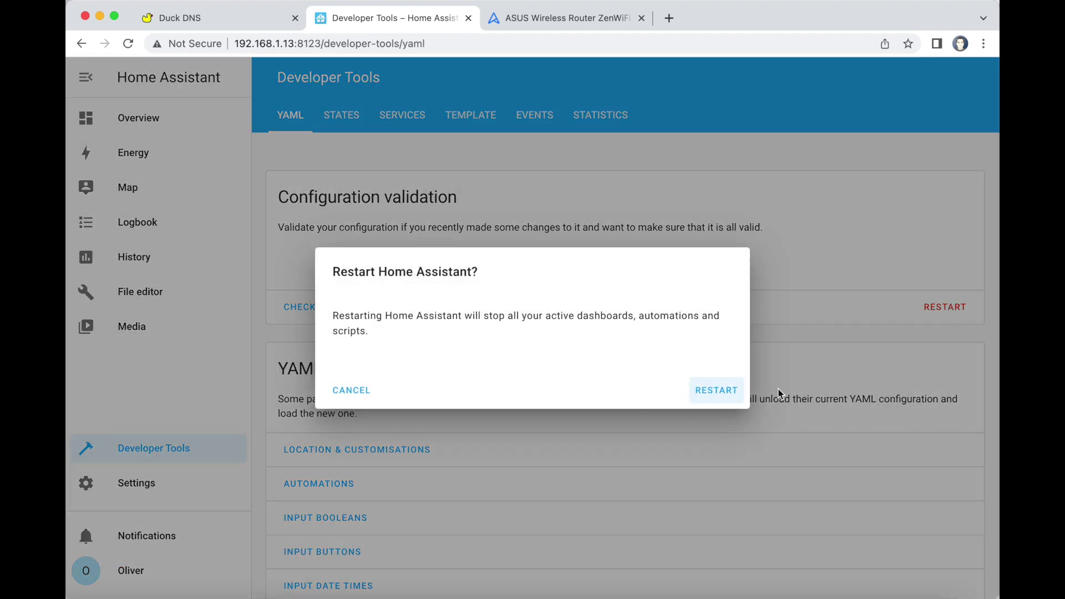
{"action": "left_click", "coordinate": [717, 398]}
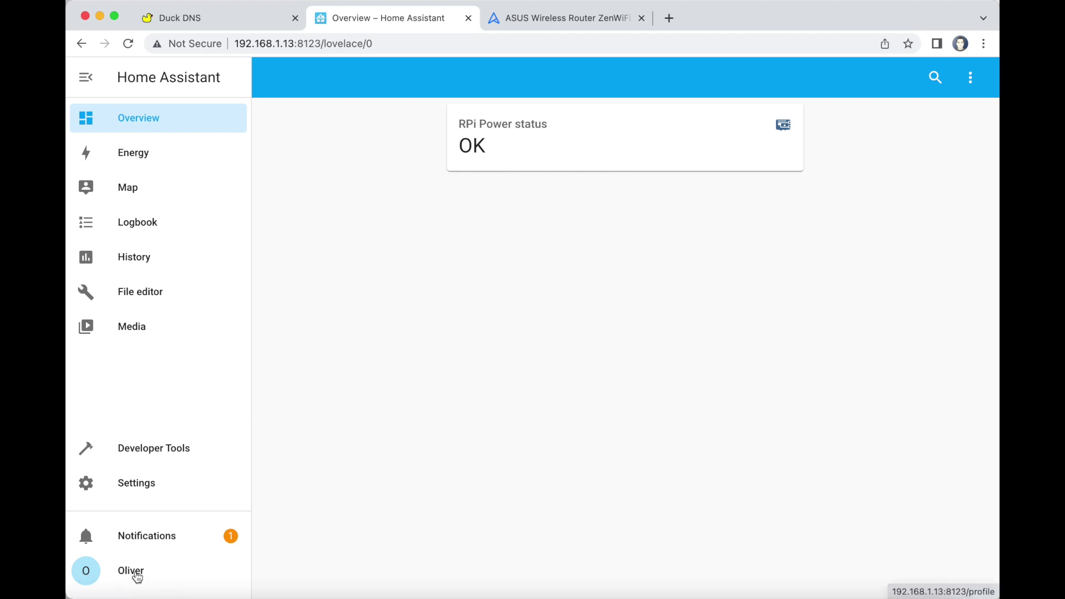
Step: Switch on the Advanced Mode toggle on the user profile page
{"action": "left_click", "coordinate": [136, 578]}
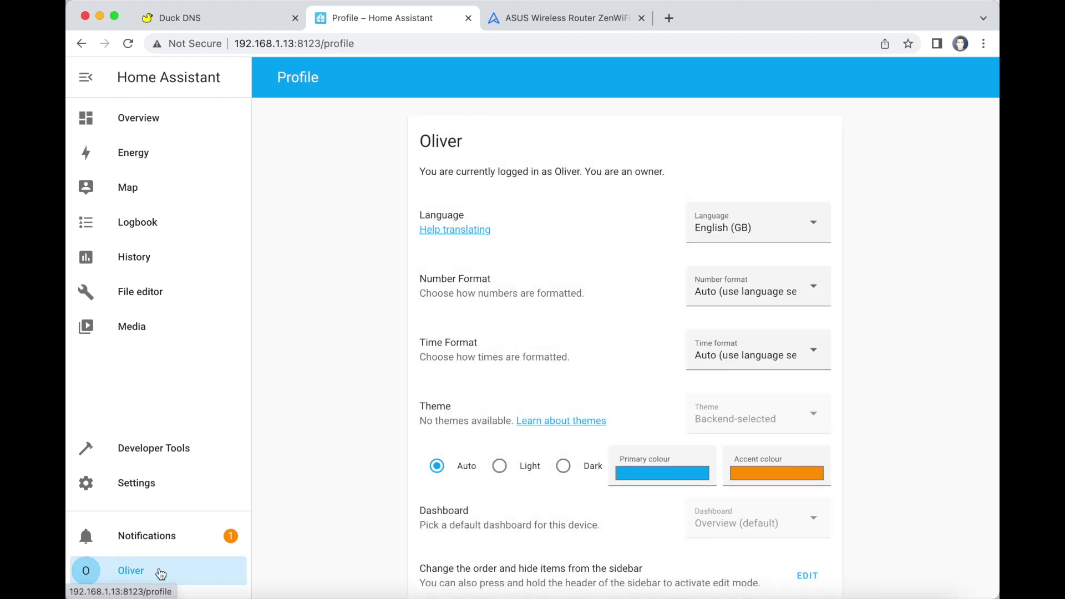
{"action": "scroll", "coordinate": [657, 464], "scroll_direction": "down", "scroll_amount": 3}
{"action": "scroll", "coordinate": [660, 463], "scroll_direction": "down", "scroll_amount": 3}
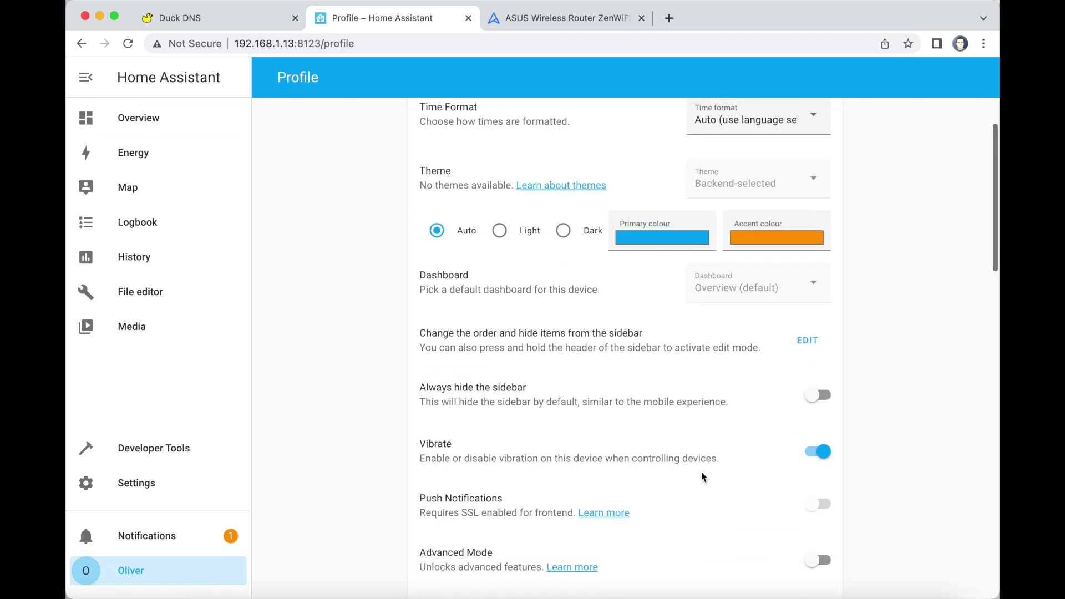
{"action": "scroll", "coordinate": [798, 519], "scroll_direction": "down", "scroll_amount": 1}
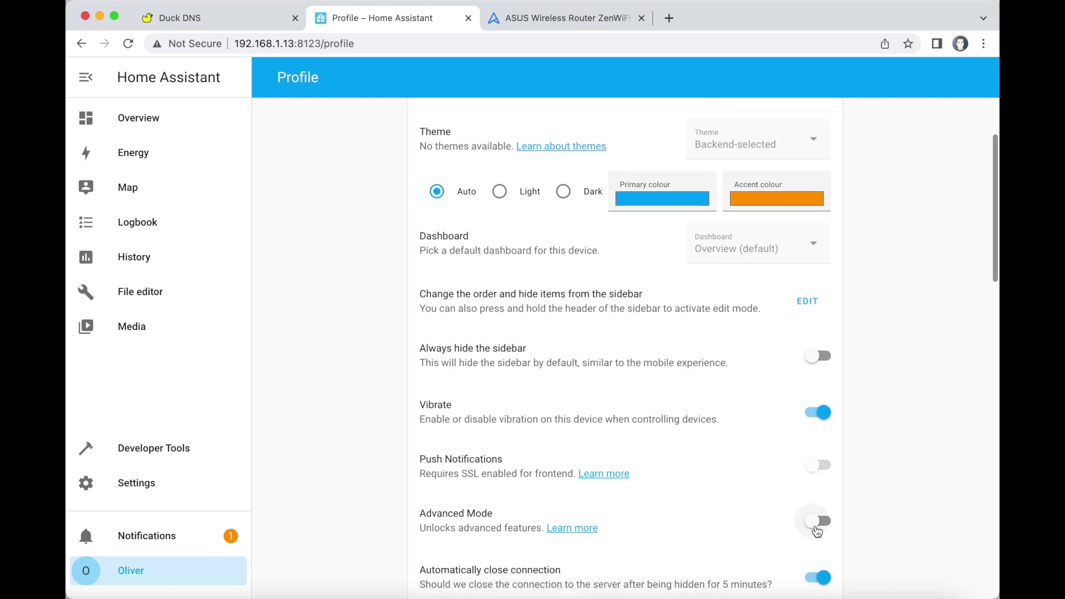
{"action": "left_click", "coordinate": [817, 525]}
{"action": "scroll", "coordinate": [755, 523], "scroll_direction": "down", "scroll_amount": 1}
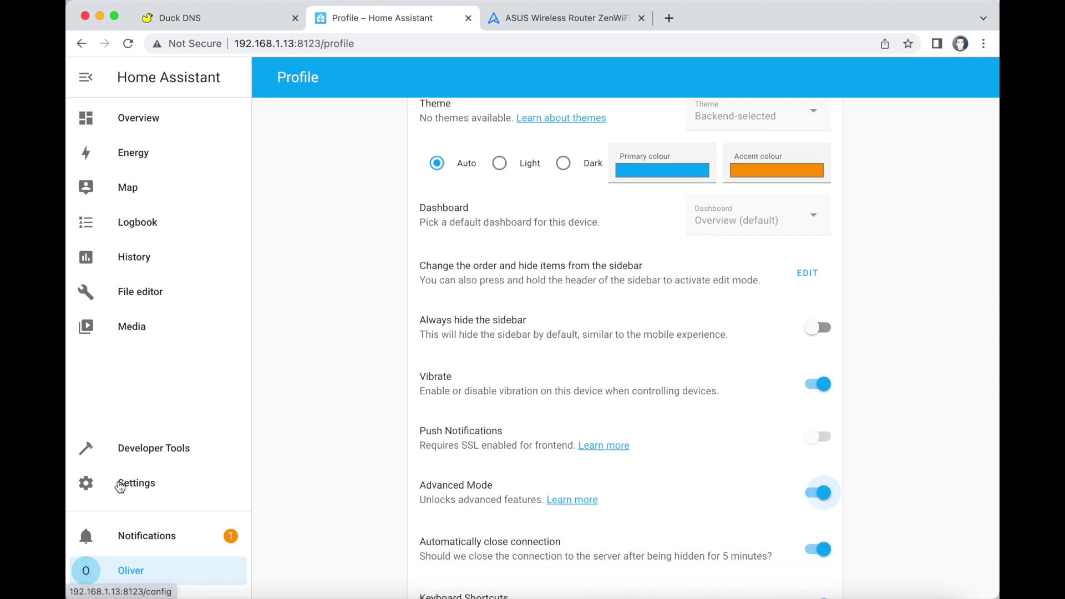
{"action": "left_click", "coordinate": [120, 487]}
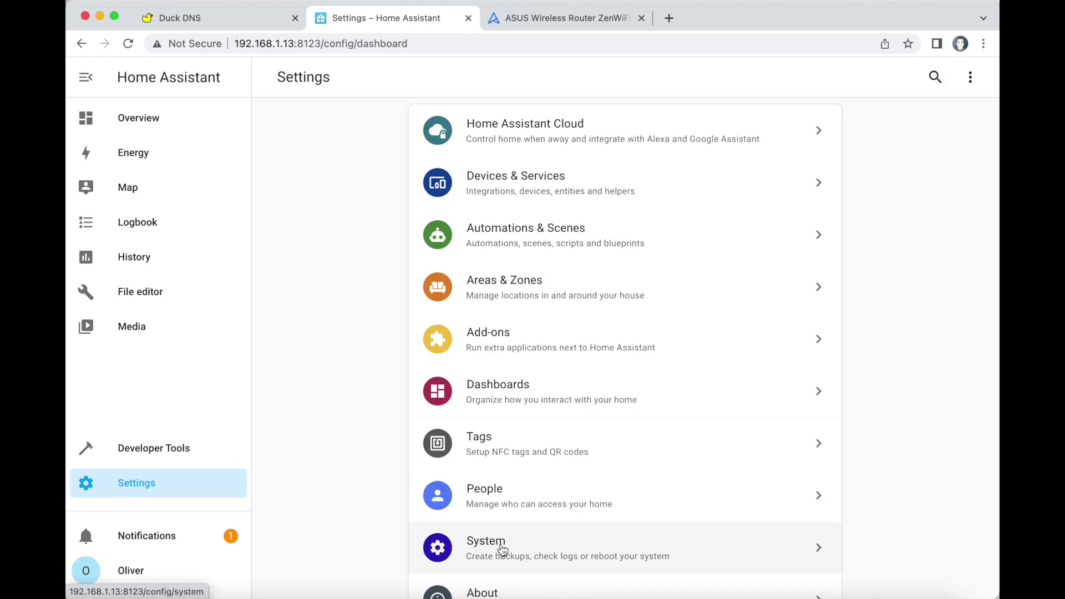
{"action": "left_click", "coordinate": [502, 551]}
{"action": "left_click", "coordinate": [518, 400]}
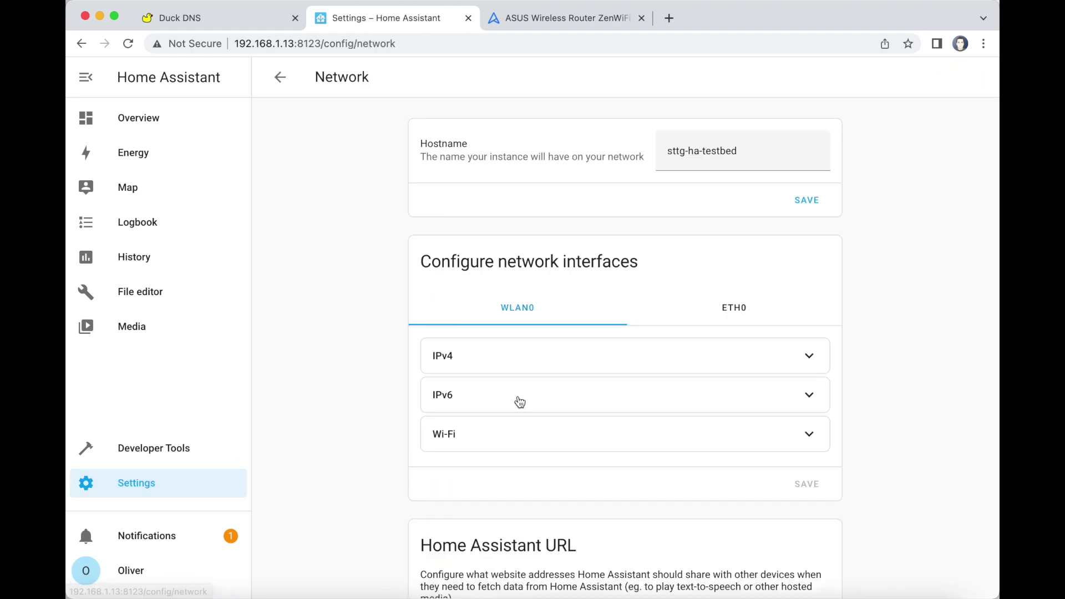
{"action": "scroll", "coordinate": [519, 402], "scroll_direction": "down", "scroll_amount": 2}
{"action": "scroll", "coordinate": [518, 400], "scroll_direction": "down", "scroll_amount": 5}
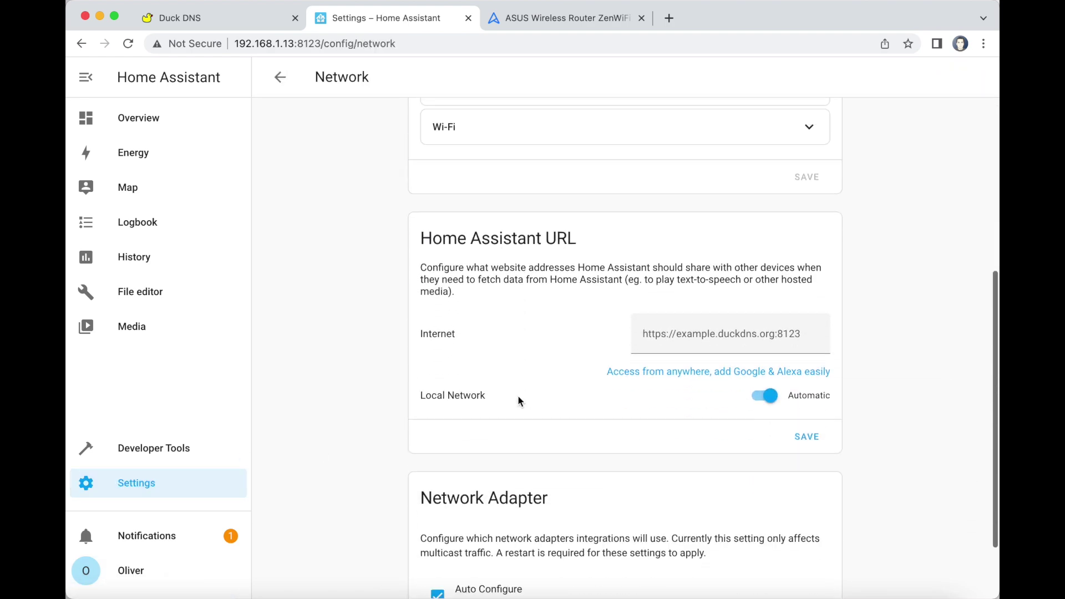
{"action": "left_click", "coordinate": [667, 340]}
{"action": "type", "text": "https://sttgtestbed.duckdns.org:8126"}
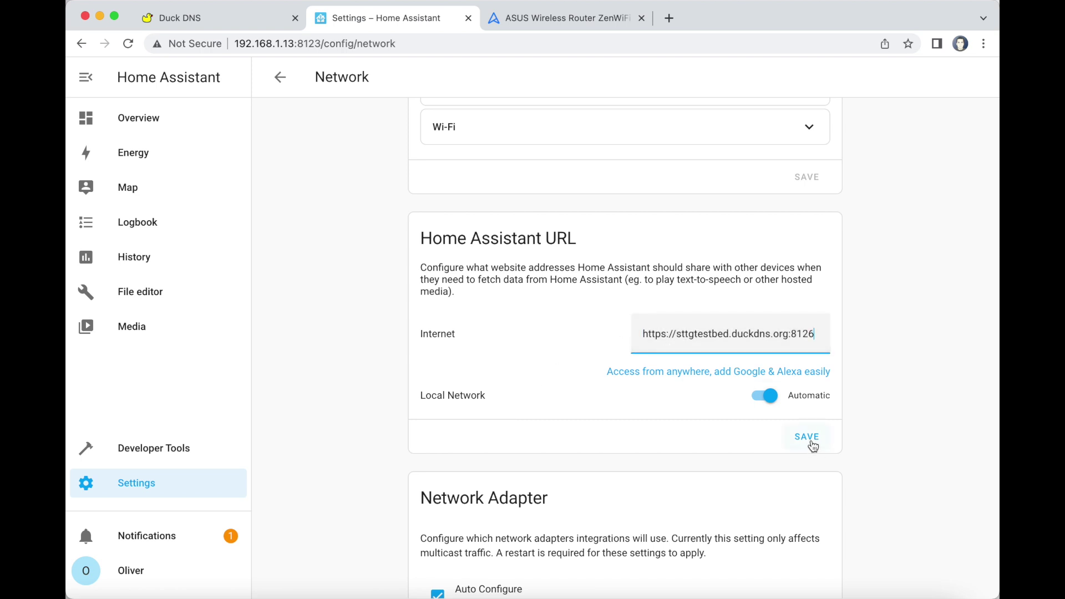
{"action": "left_click", "coordinate": [810, 441]}
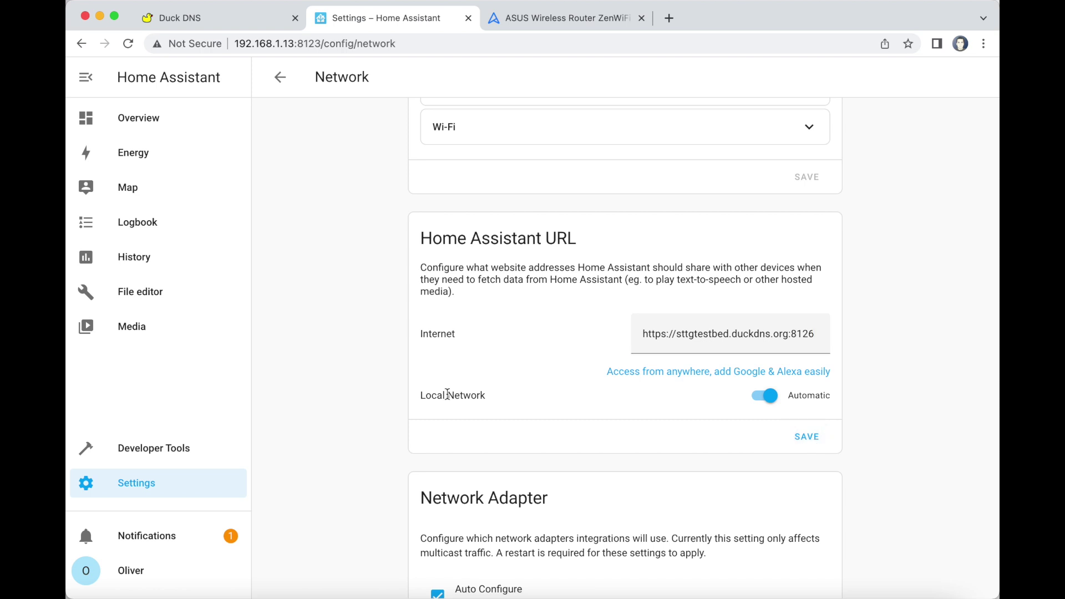
{"action": "scroll", "coordinate": [447, 395], "scroll_direction": "up", "scroll_amount": 3}
{"action": "scroll", "coordinate": [447, 394], "scroll_direction": "up", "scroll_amount": 3}
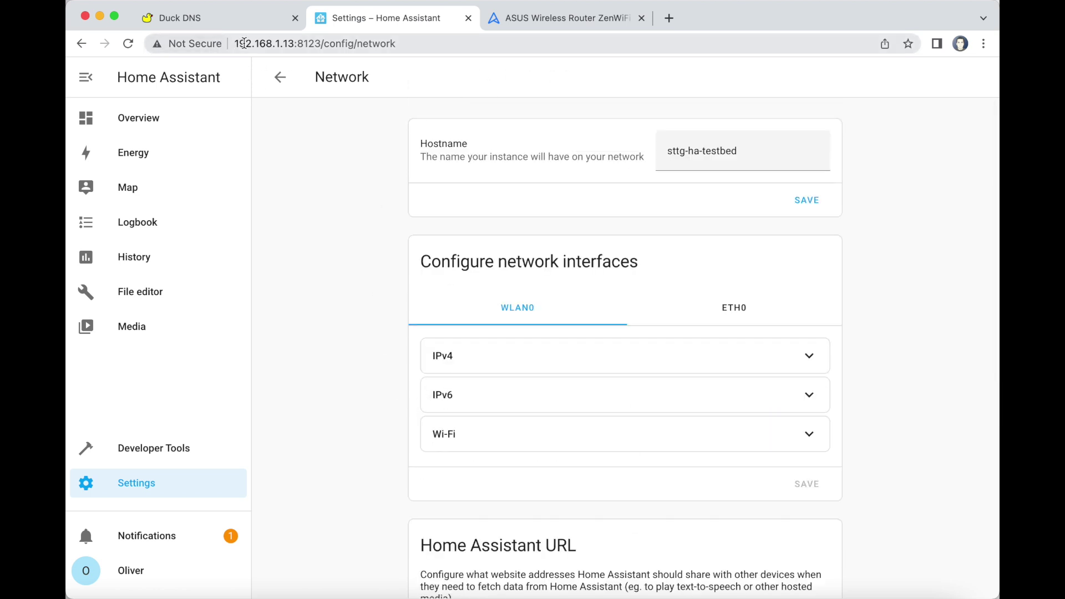
{"action": "left_click", "coordinate": [236, 46]}
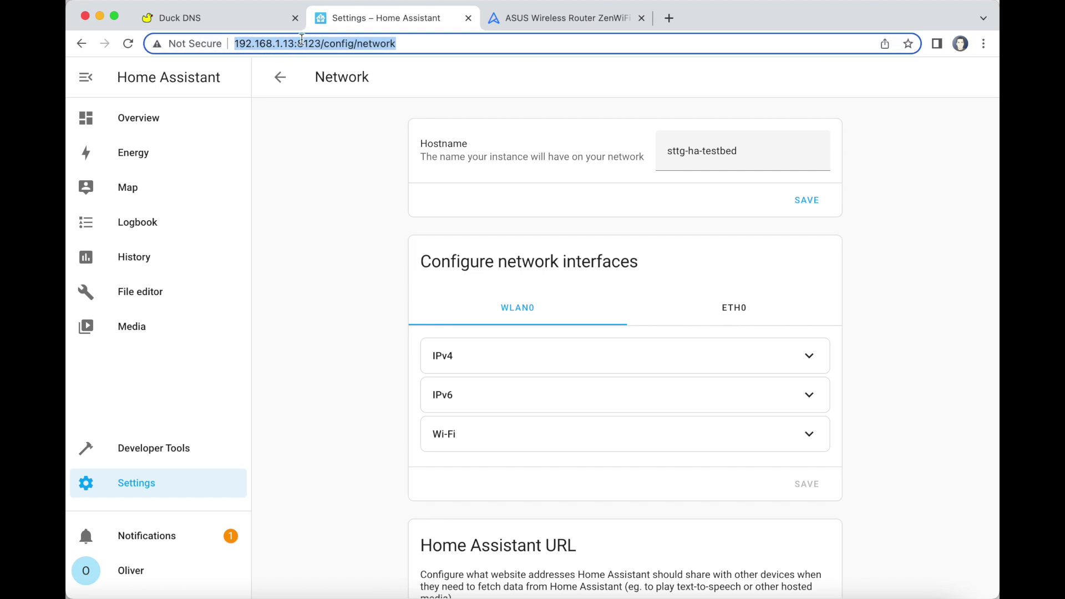
{"action": "left_click", "coordinate": [178, 45]}
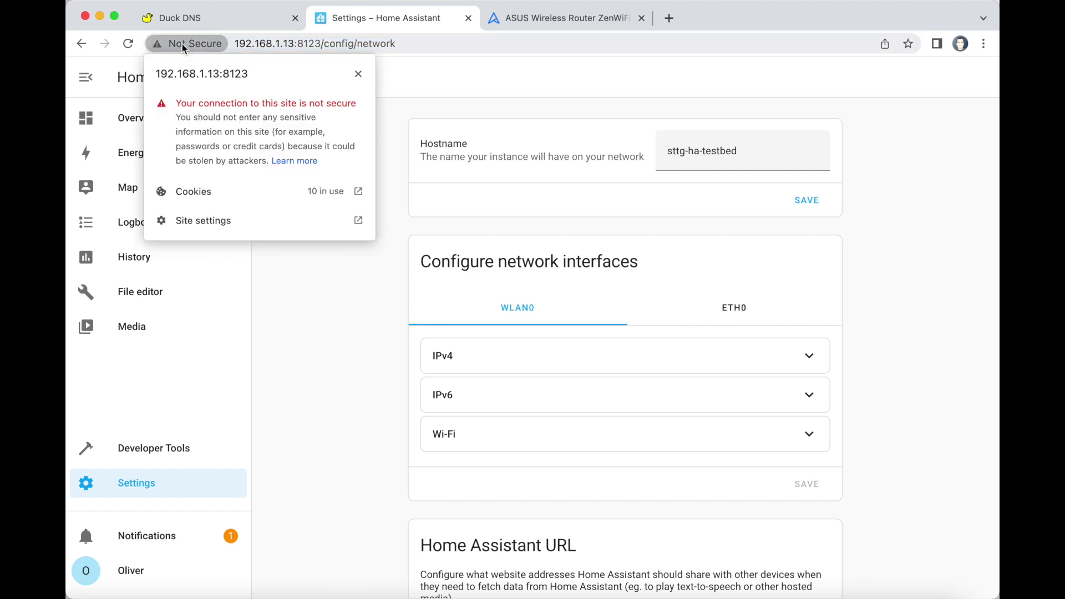
{"action": "left_click", "coordinate": [185, 41]}
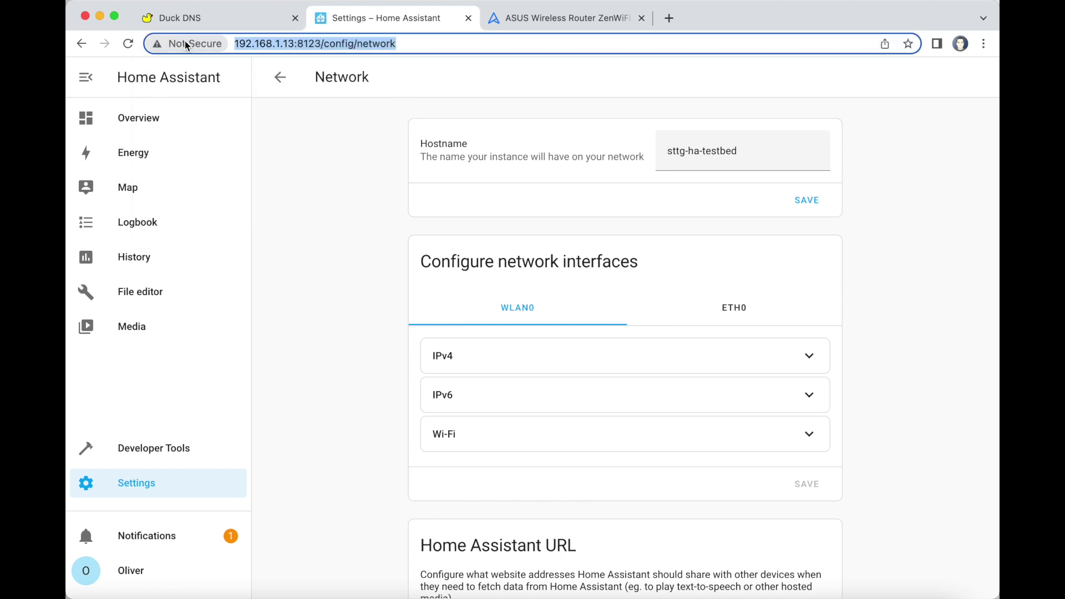
{"action": "left_click", "coordinate": [671, 18]}
{"action": "type", "text": "https://sttgtestbed.duckdns.org:8126"}
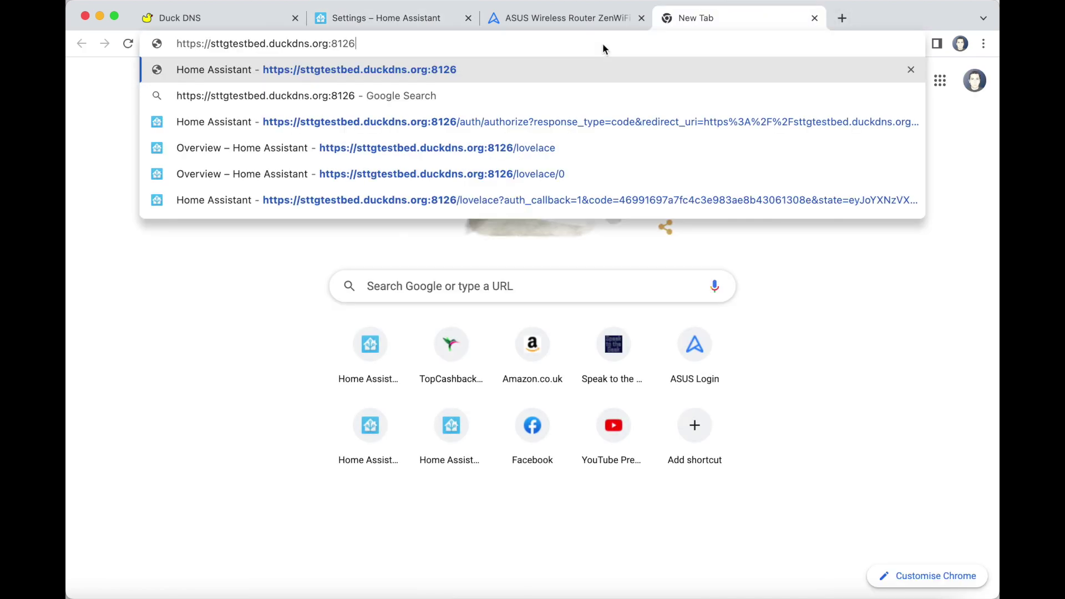
{"action": "key", "text": "Return"}
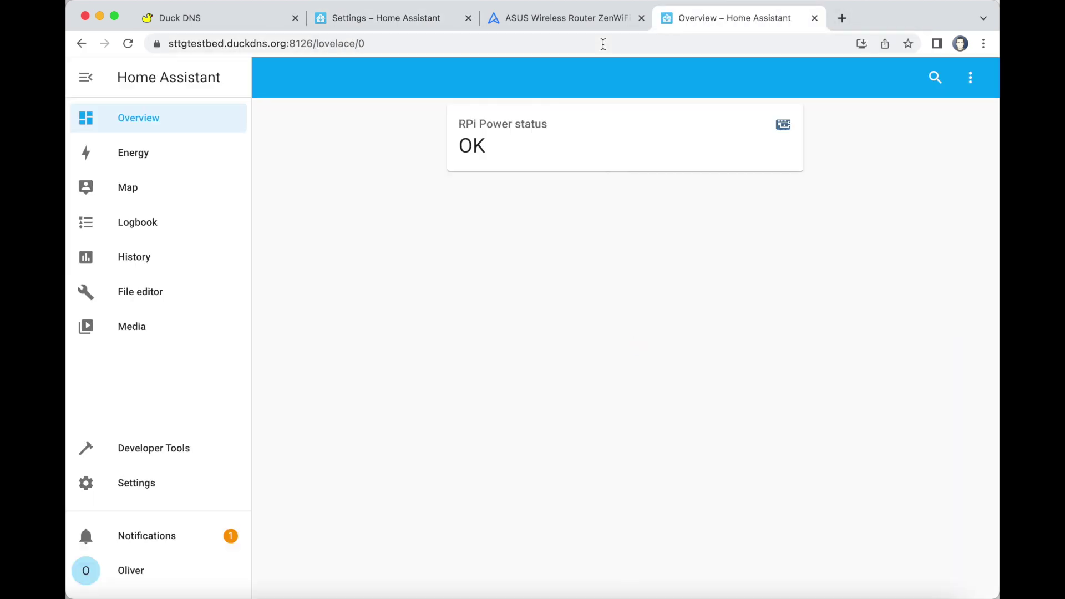
{"action": "left_click", "coordinate": [157, 49]}
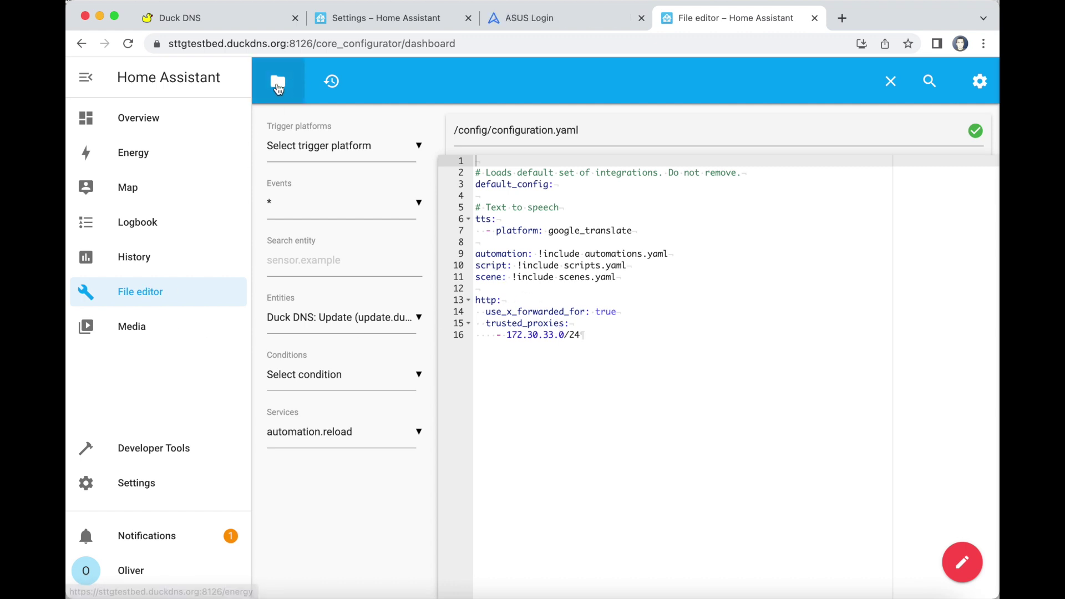
Step: Browse to /share in File editor and upload nginx_proxy_default_fix_ingress.conf there
{"action": "left_click", "coordinate": [274, 87]}
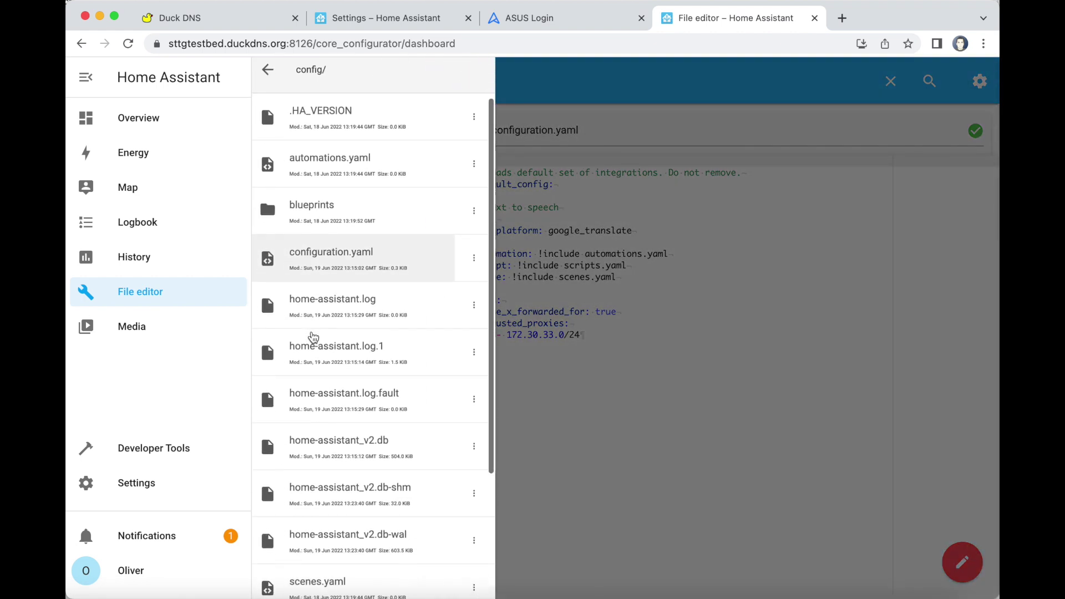
{"action": "scroll", "coordinate": [303, 350], "scroll_direction": "up", "scroll_amount": 1}
{"action": "left_click", "coordinate": [268, 127]}
{"action": "scroll", "coordinate": [297, 344], "scroll_direction": "down", "scroll_amount": 2}
{"action": "scroll", "coordinate": [297, 344], "scroll_direction": "down", "scroll_amount": 3}
{"action": "scroll", "coordinate": [296, 344], "scroll_direction": "down", "scroll_amount": 2}
{"action": "scroll", "coordinate": [297, 345], "scroll_direction": "down", "scroll_amount": 1}
{"action": "scroll", "coordinate": [298, 344], "scroll_direction": "down", "scroll_amount": 1}
{"action": "left_click", "coordinate": [293, 335]}
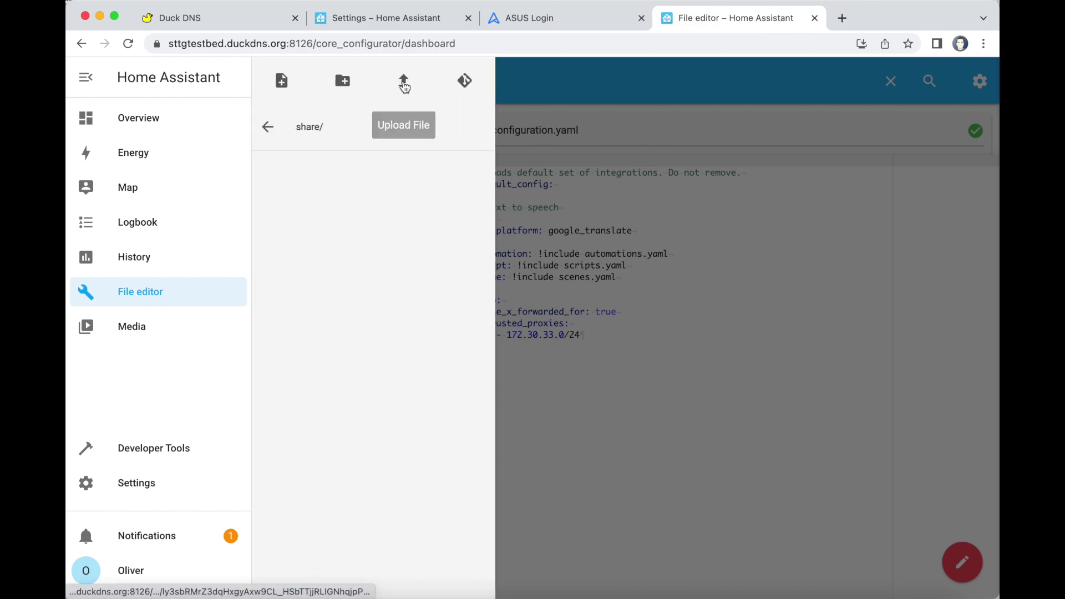
{"action": "left_click", "coordinate": [403, 83]}
{"action": "left_click", "coordinate": [472, 207]}
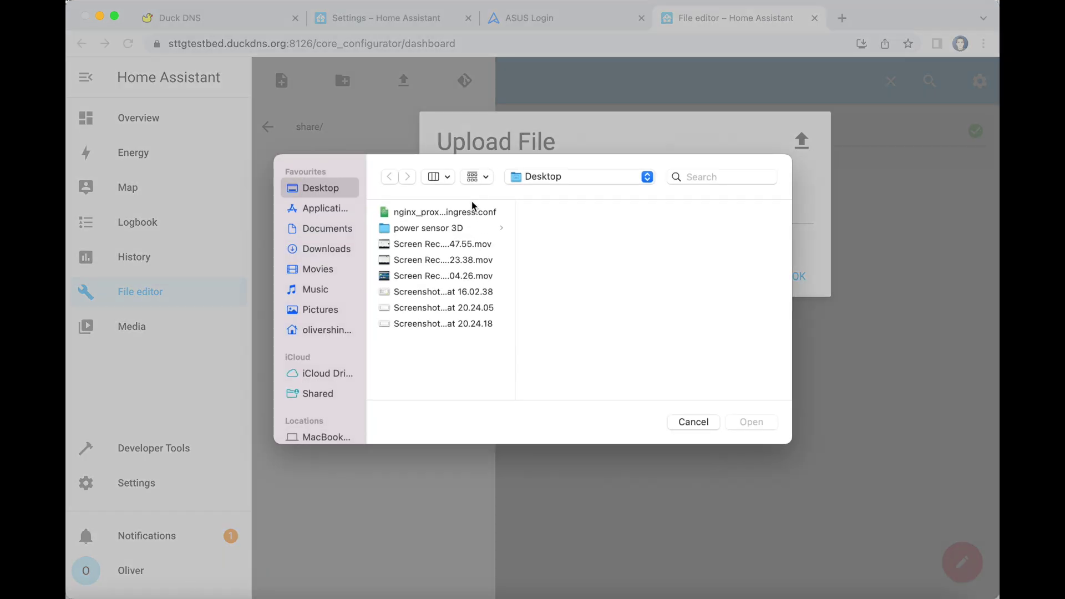
{"action": "double_click", "coordinate": [454, 216]}
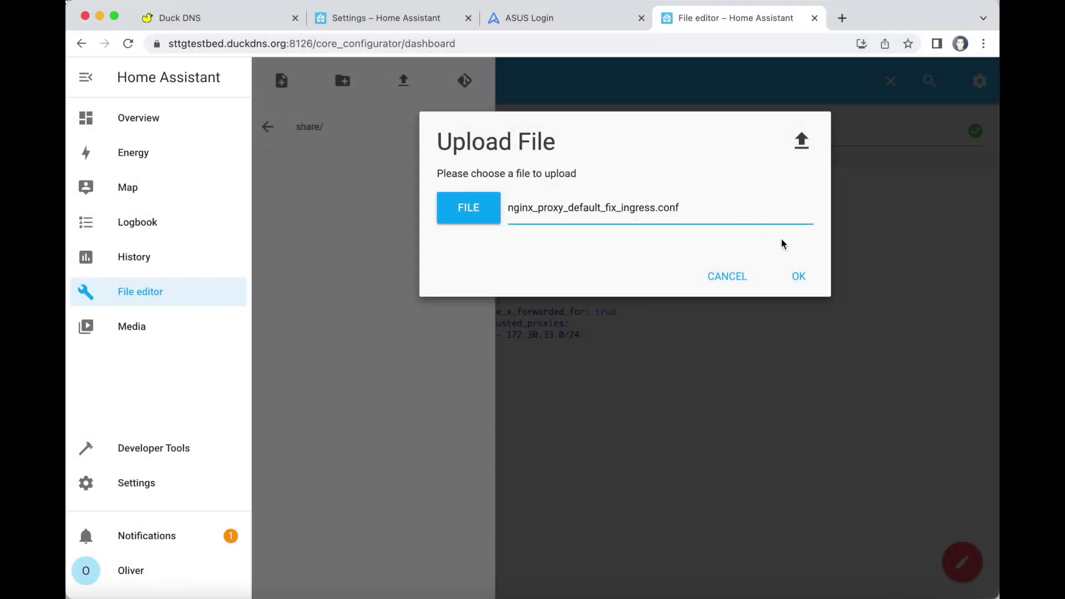
{"action": "left_click", "coordinate": [798, 278]}
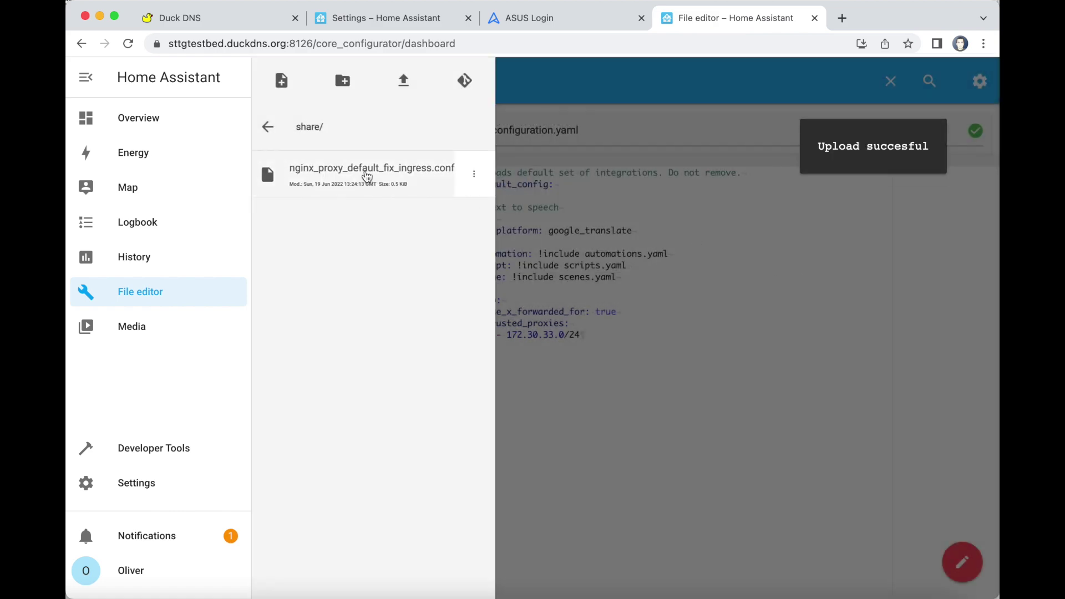
Step: View /share/nginx_proxy_default_fix_ingress.conf and its location /api proxy block in the editor
{"action": "left_click", "coordinate": [364, 170]}
{"action": "left_click", "coordinate": [641, 312]}
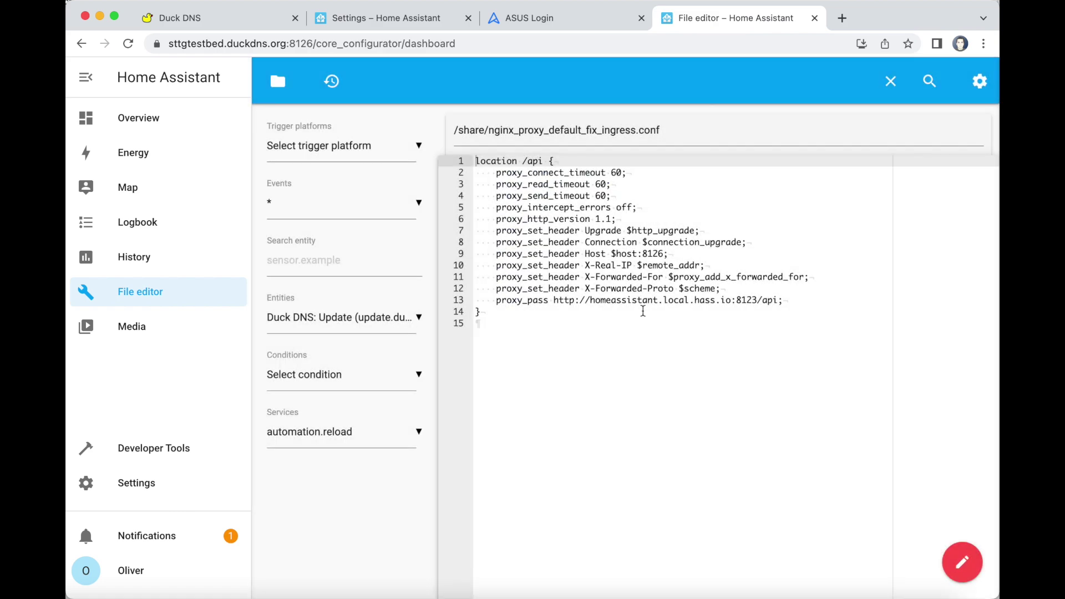